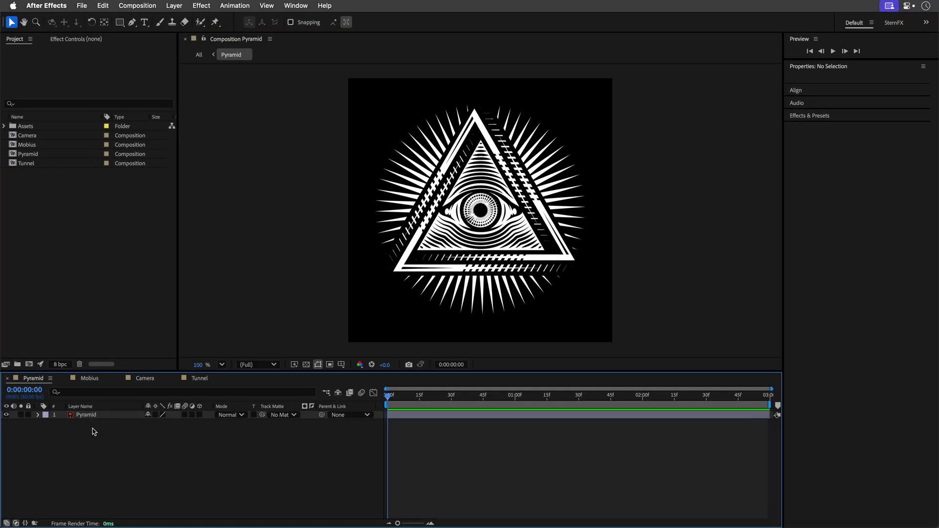
- Check the Pyramid composition settings unchanged, then select the Pyramid layer with the whole comp in view
key("super+k")
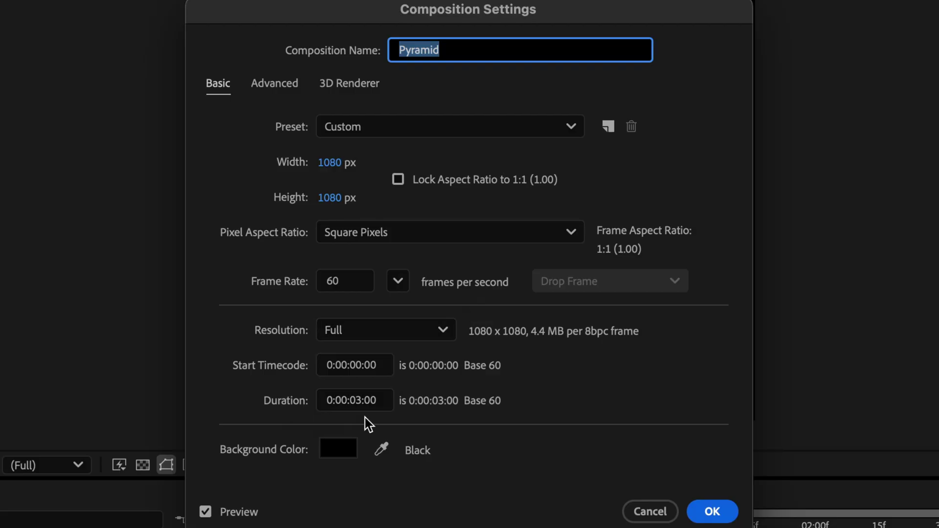
left_click(727, 514)
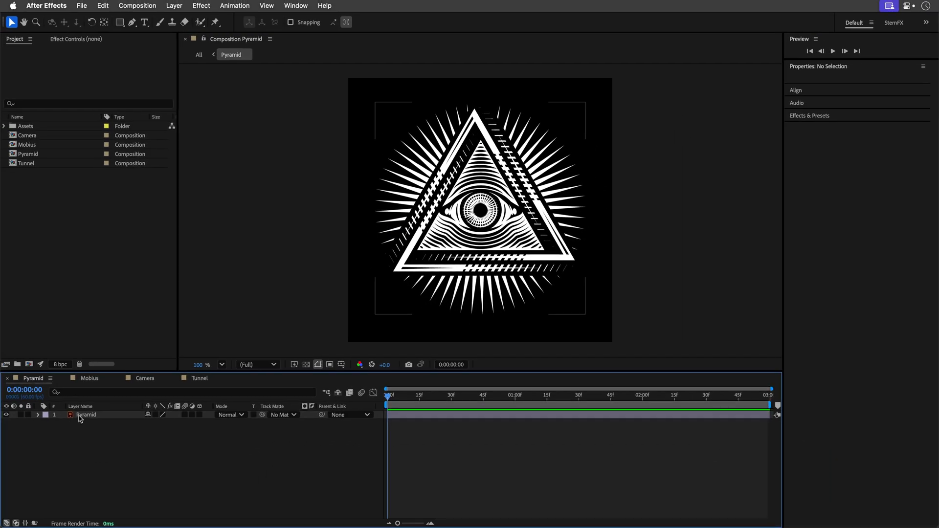
left_click(86, 415)
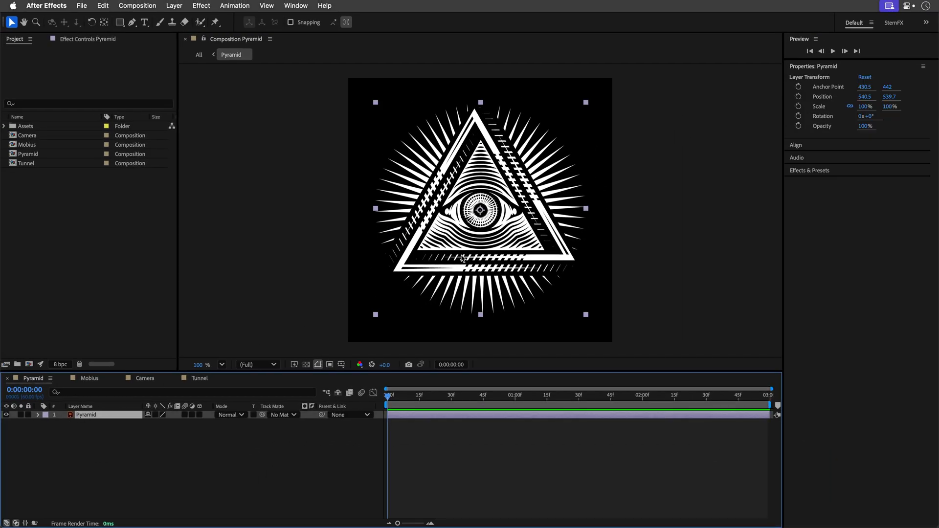
scroll(484, 205, "up", 5)
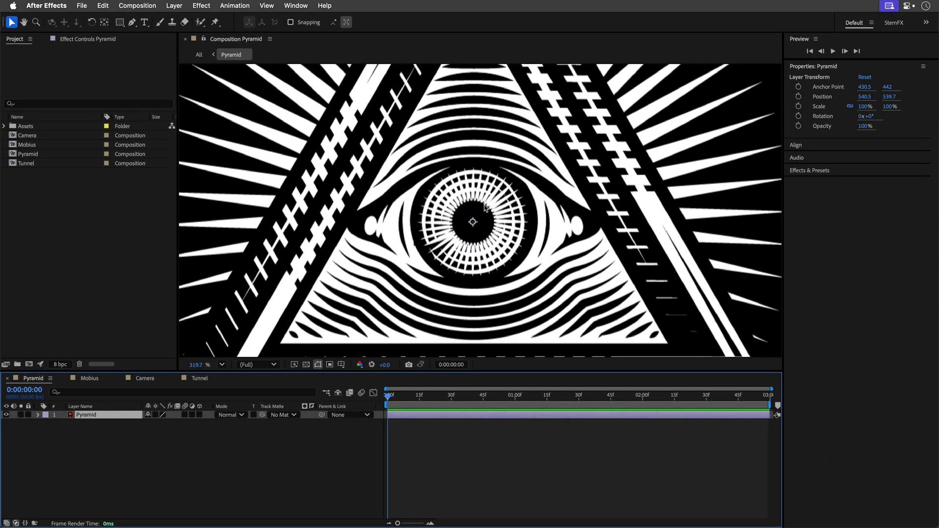
key("slash")
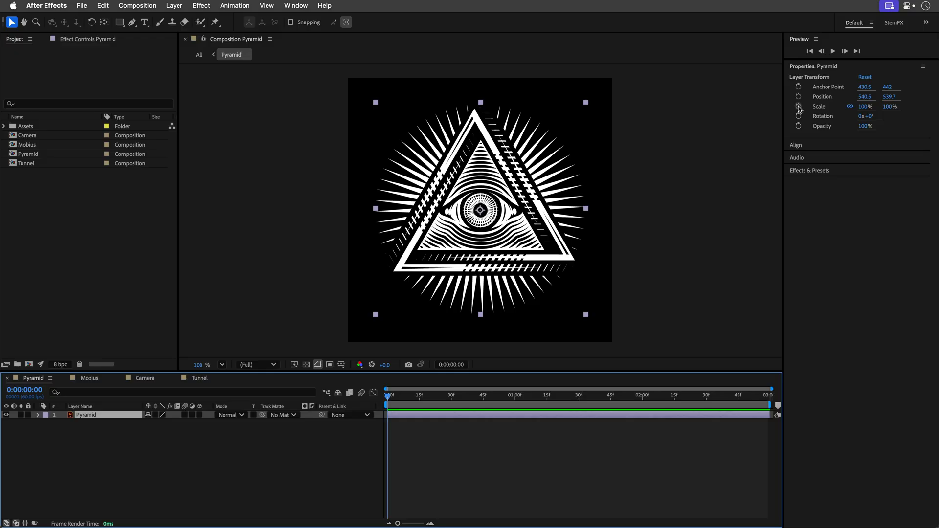
- Keyframe Pyramid's Scale at 100% on frame 0 and about 2721% on the last frame
left_click(799, 107)
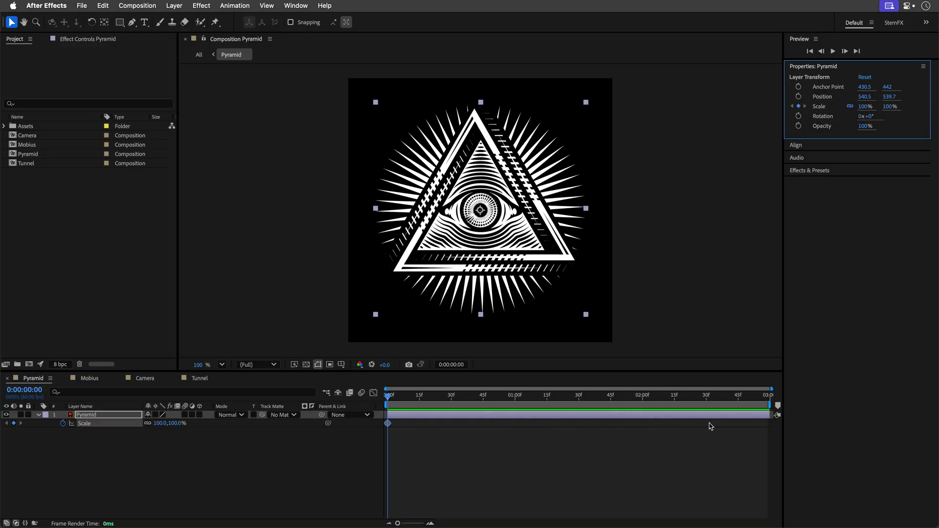
left_click(768, 397)
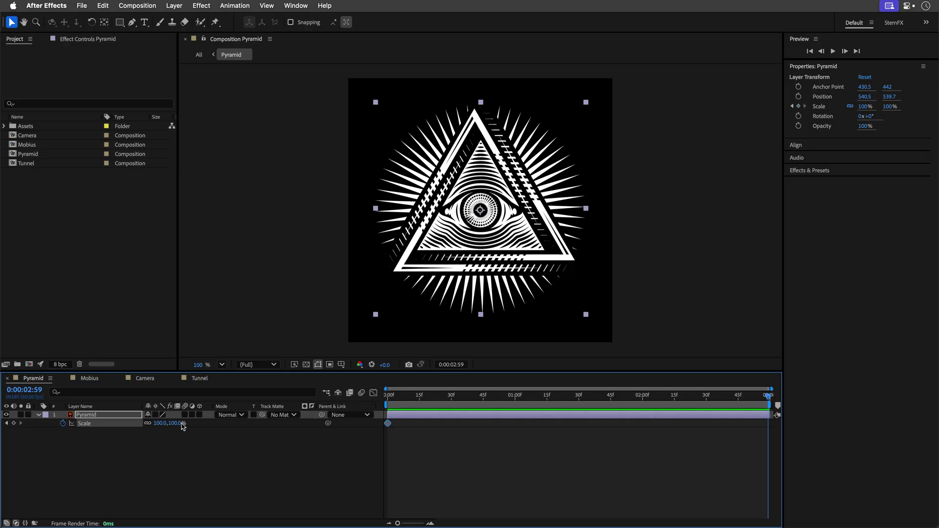
left_click_drag(176, 423, 540, 424)
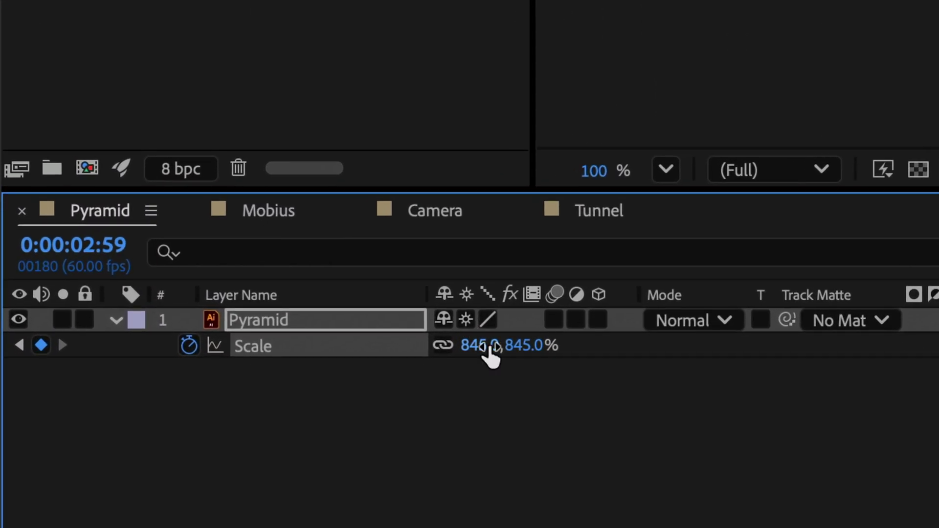
left_click_drag(508, 357, 831, 343)
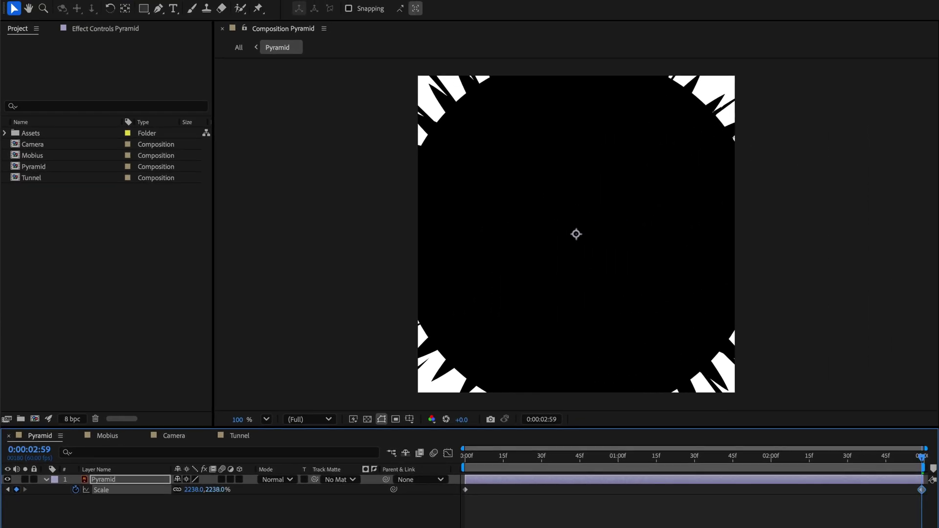
left_click_drag(207, 490, 240, 490)
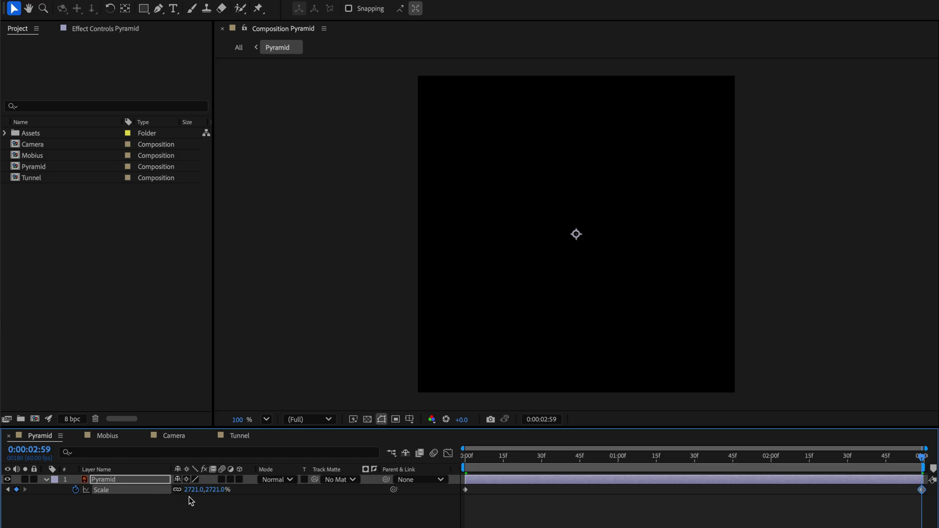
- Preview the linear zoom, then convert Pyramid's Scale keyframes to Exponential Scale
left_click(462, 459)
key("space")
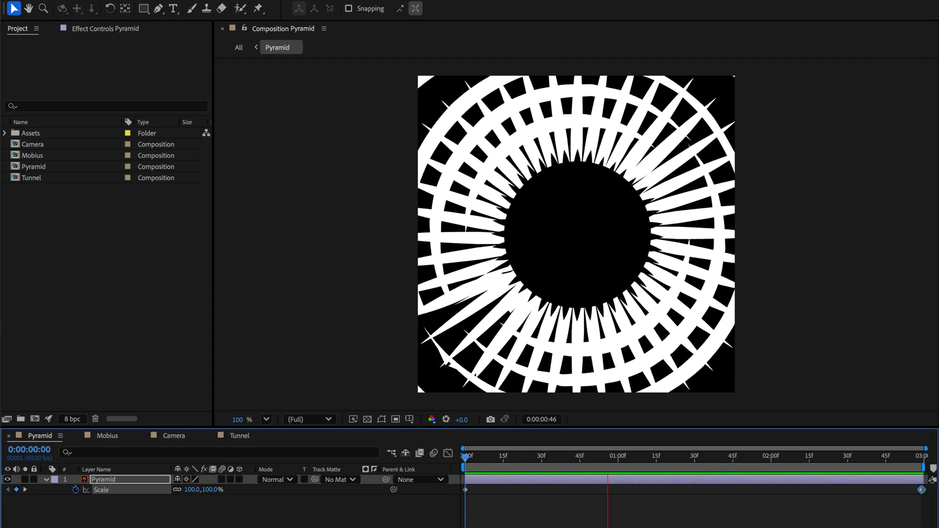
key("space")
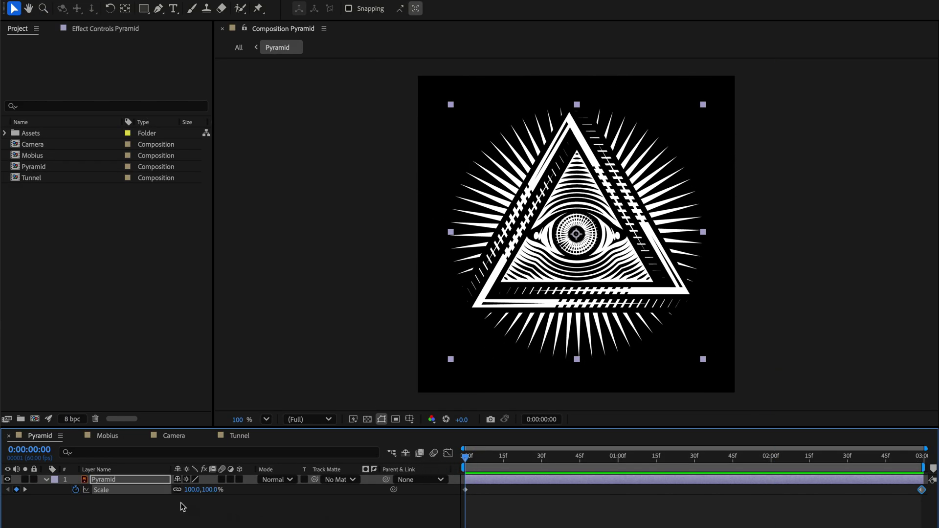
right_click(104, 494)
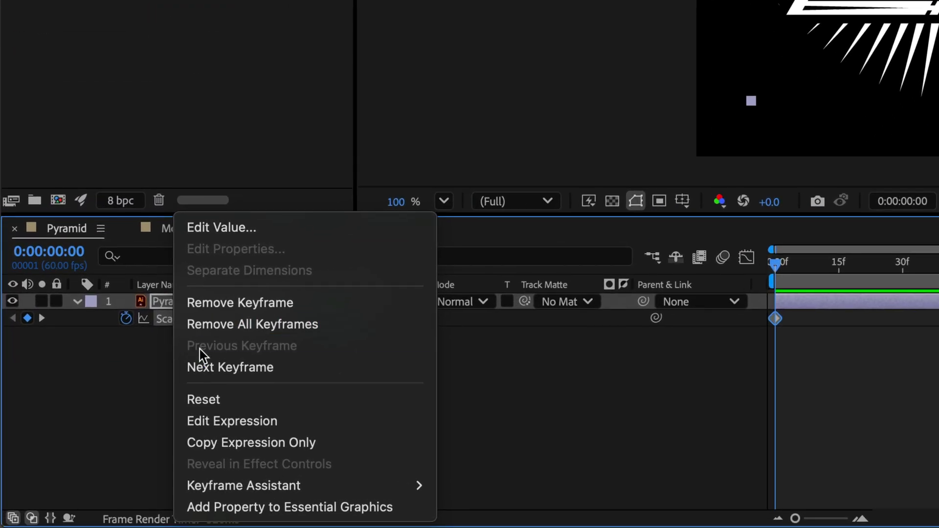
mouse_move(238, 487)
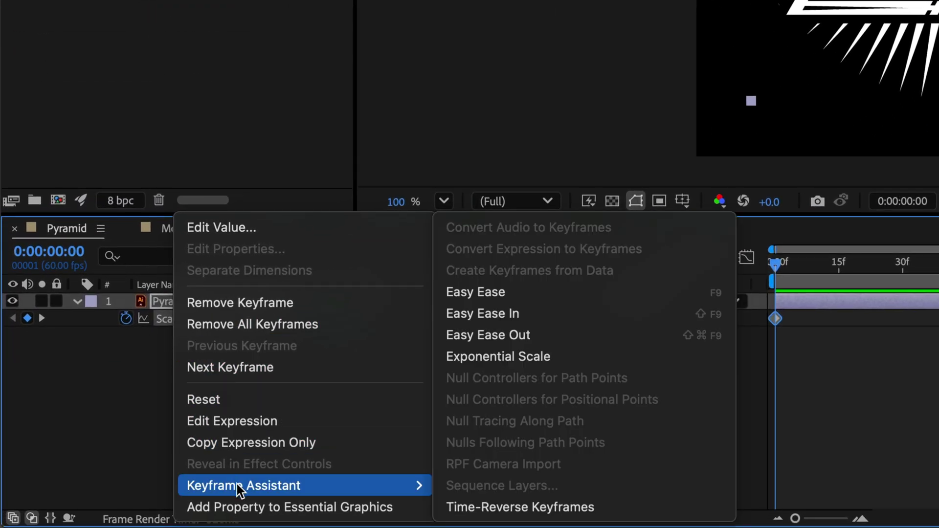
left_click(612, 361)
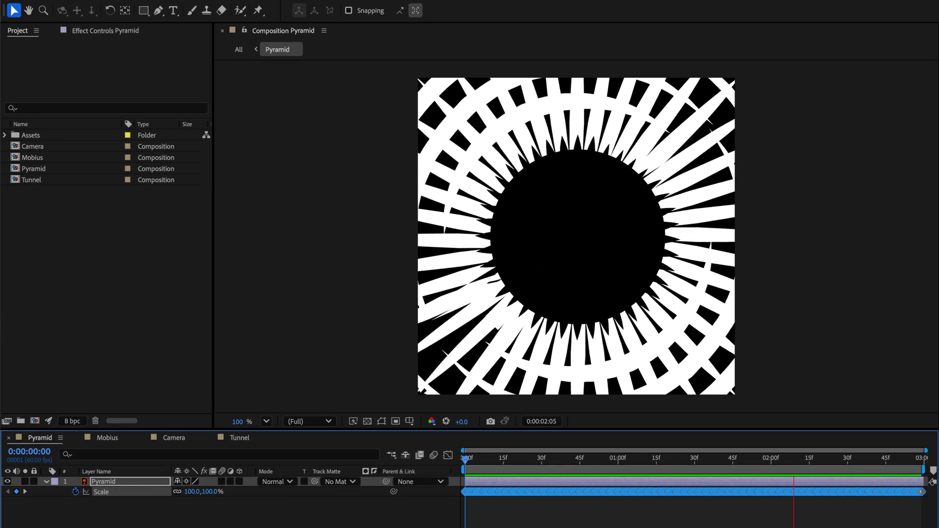
- Replay the exponential zoom from frame 0 while checking the scale speed curve in the Graph Editor
key("space")
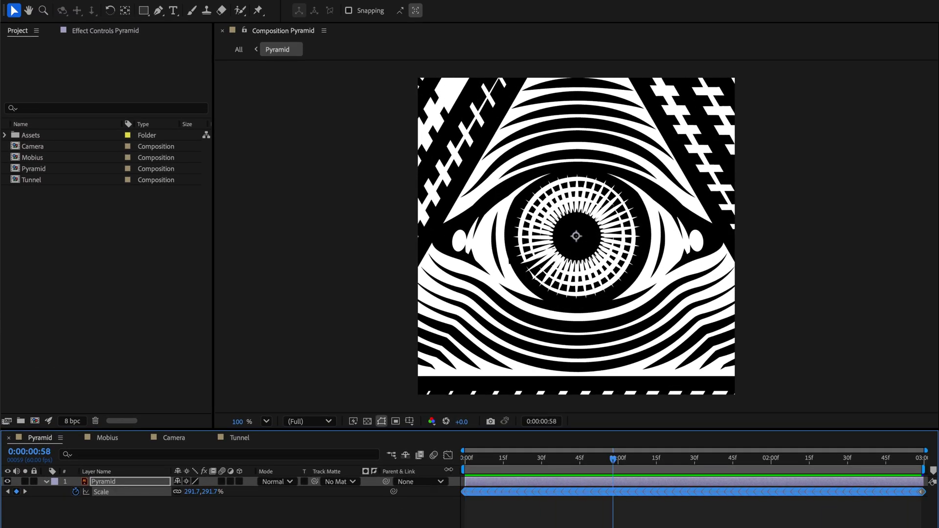
left_click(468, 461)
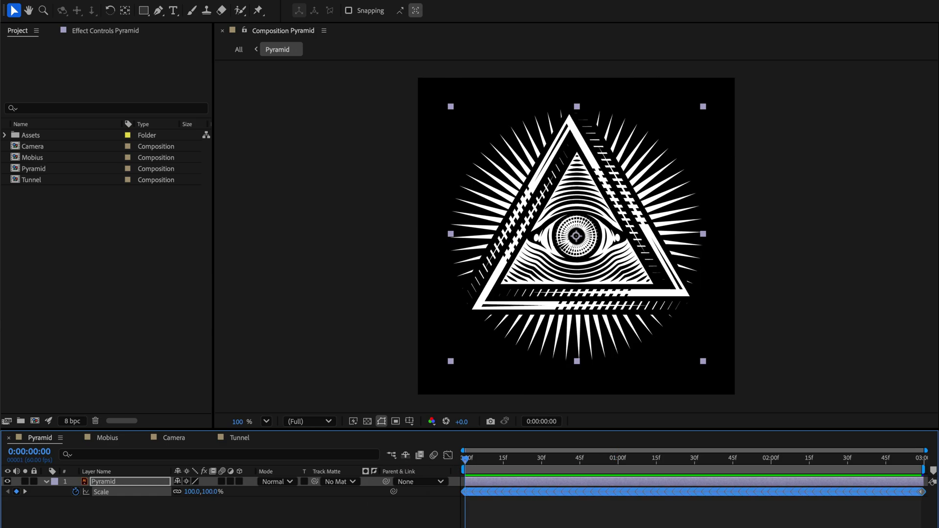
left_click(448, 455)
key("space")
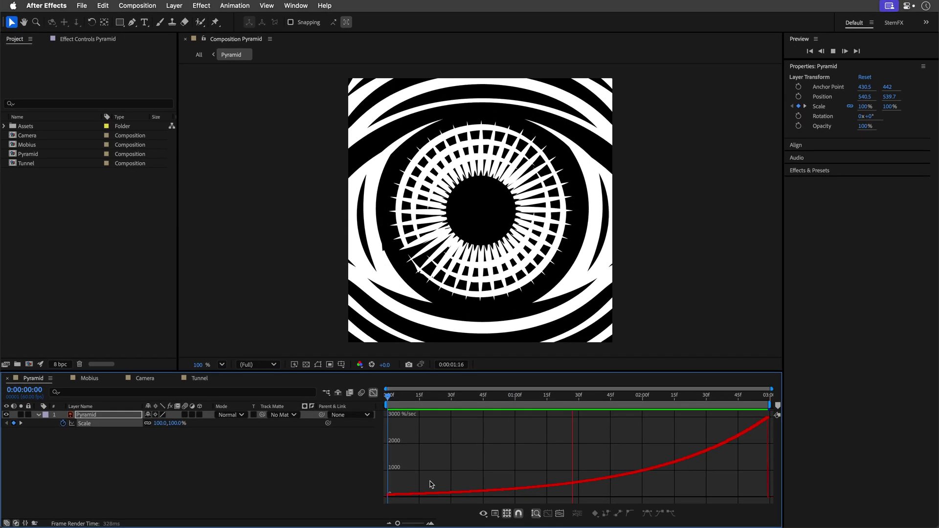
left_click(374, 393)
key("space")
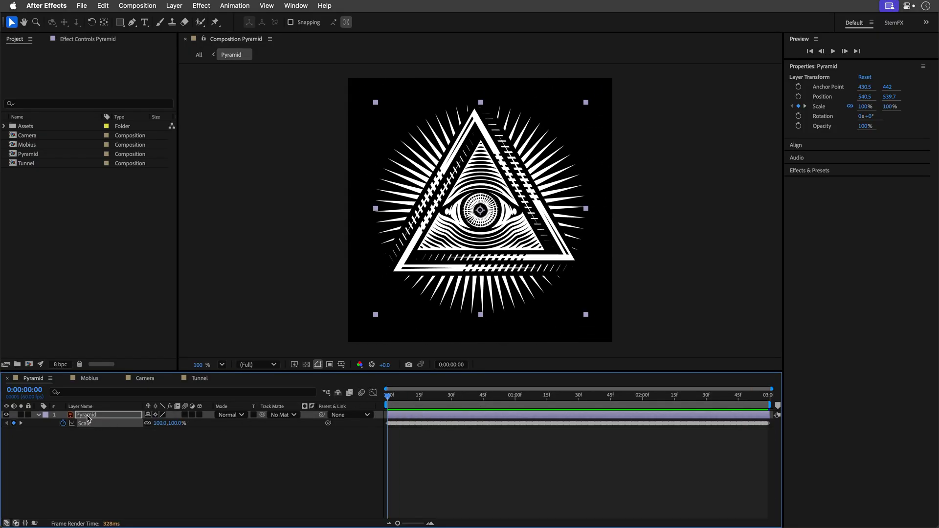
- Duplicate Pyramid as Pyramid 2, strip its Scale keyframes, and parent it to Pyramid at the last frame
left_click(40, 416)
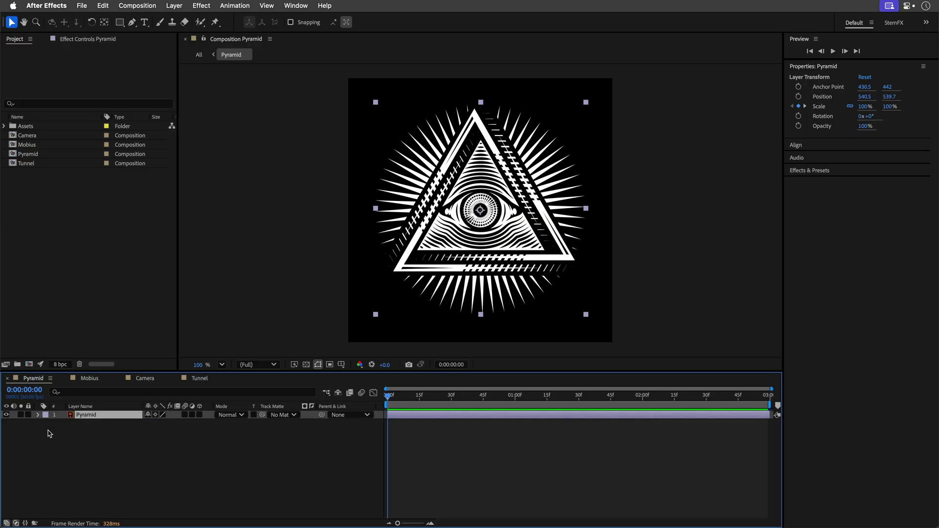
key("ctrl+d")
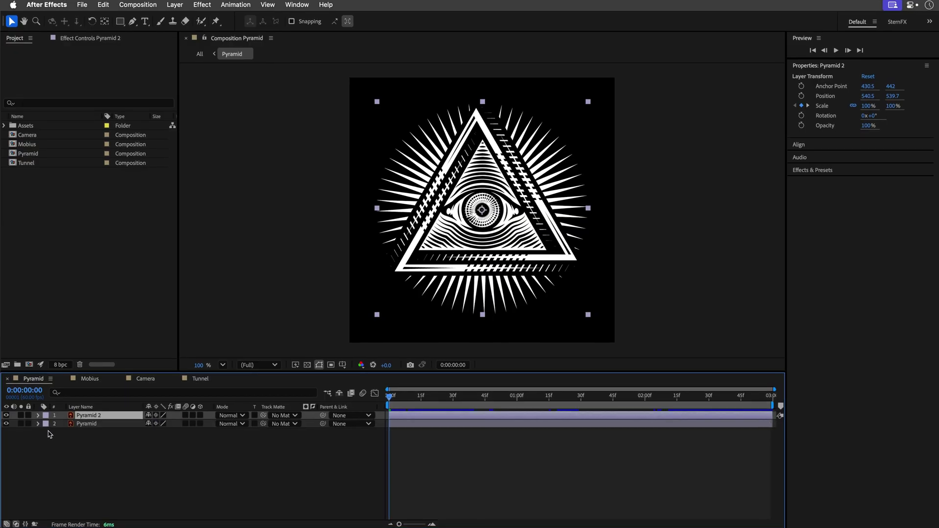
key("s")
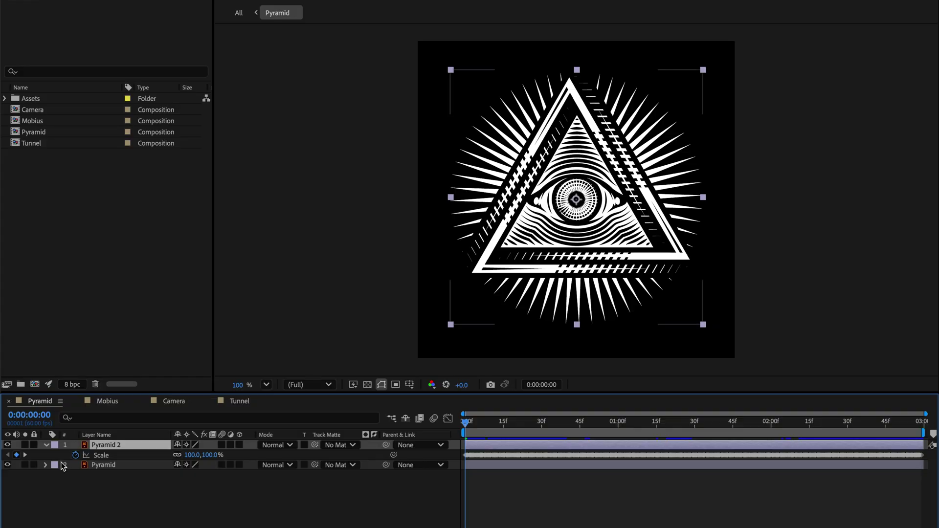
left_click(75, 455)
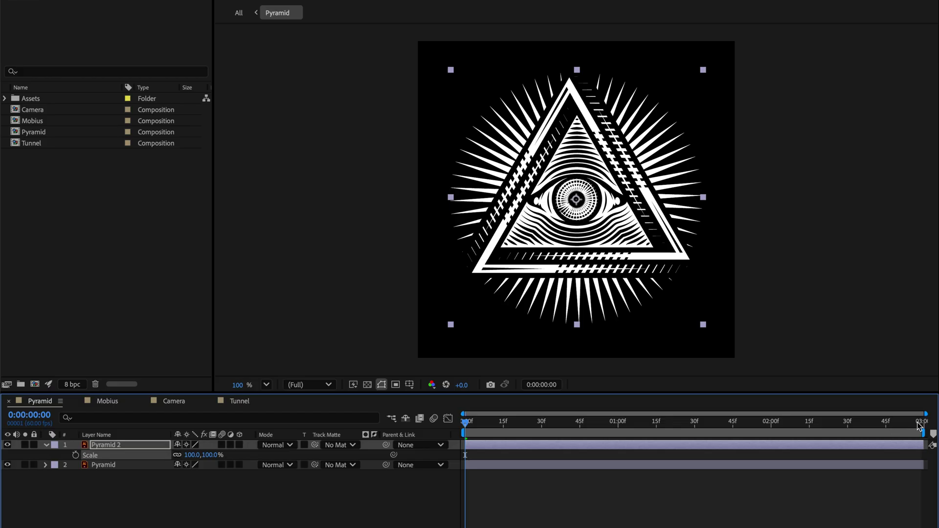
left_click(923, 424)
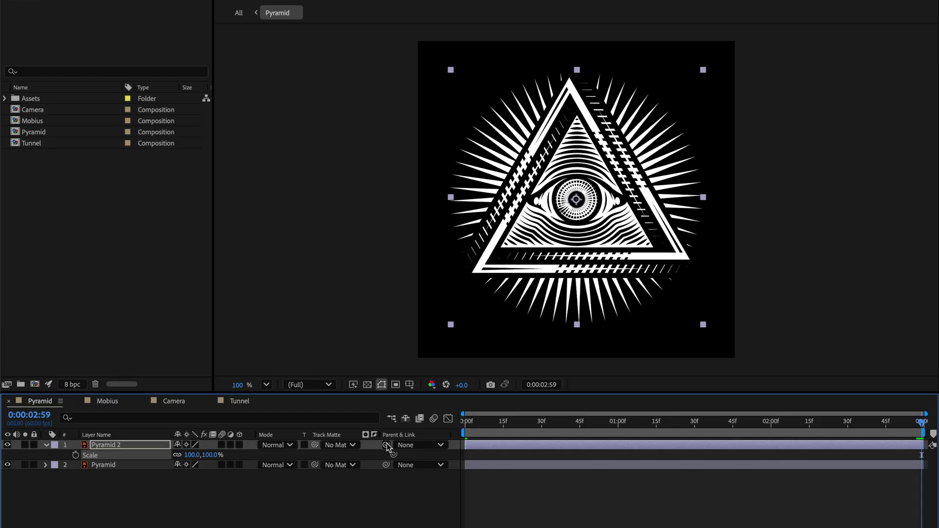
left_click_drag(386, 445, 119, 471)
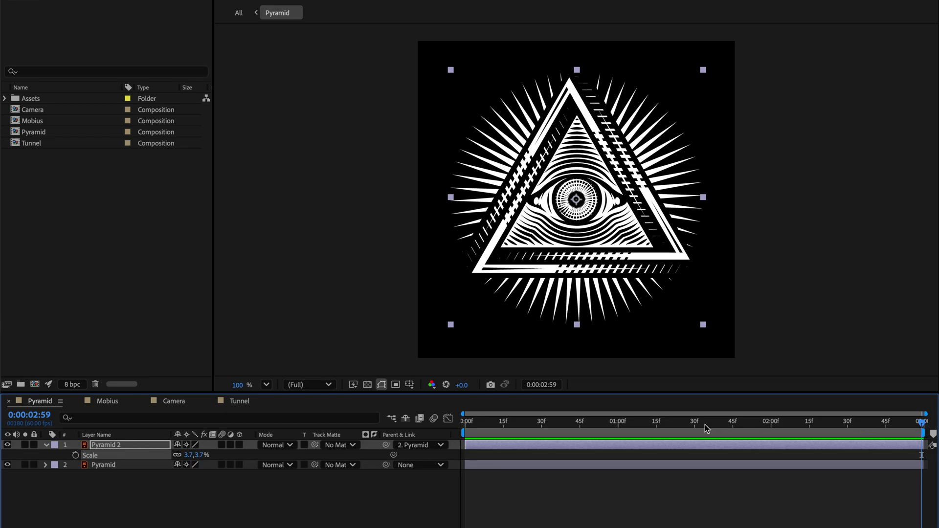
- Preview the two-layer pyramid zoom from the first frame
left_click(465, 423)
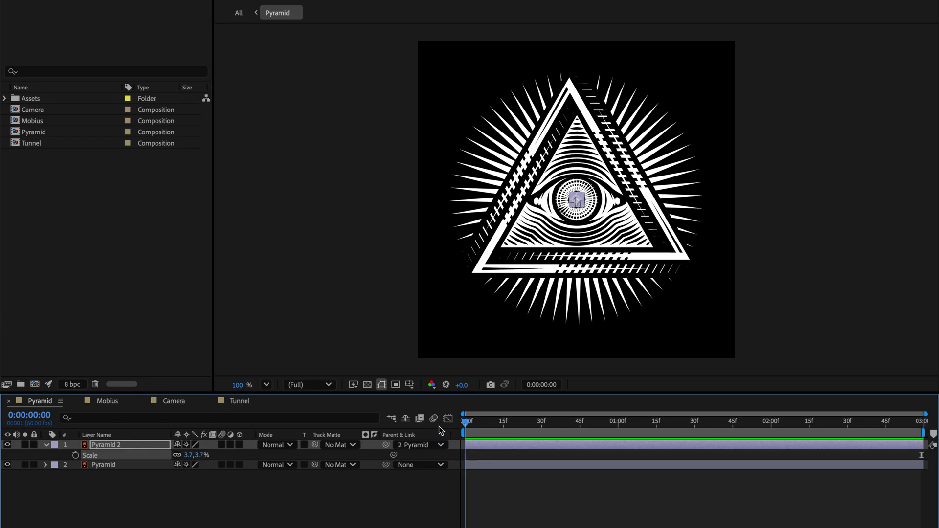
key("space")
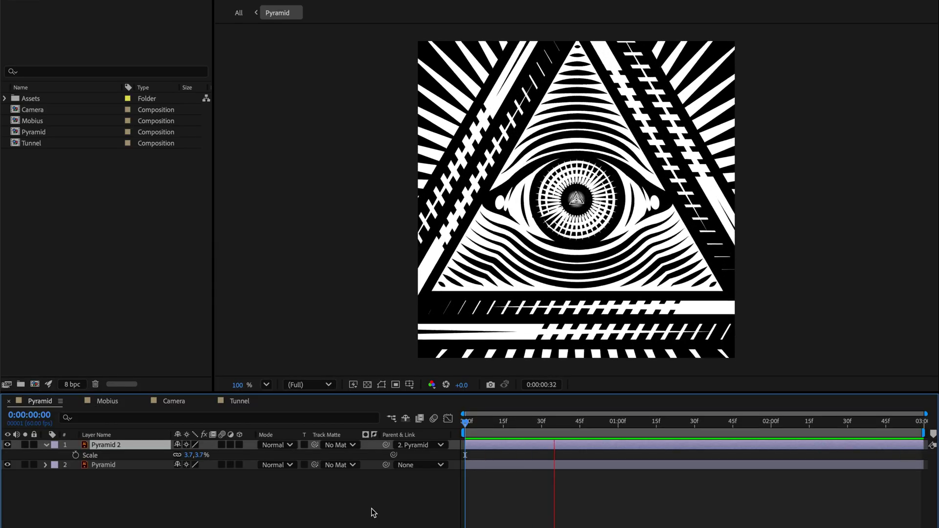
key("space")
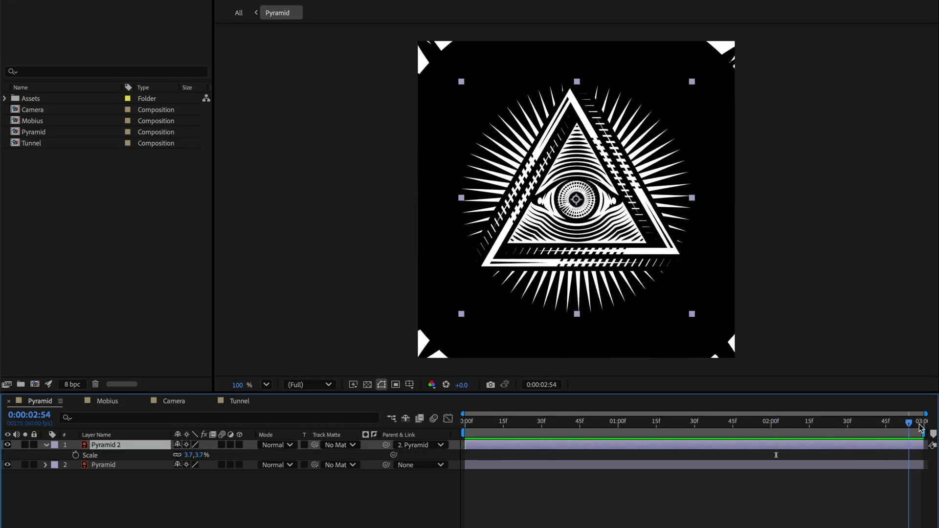
left_click(922, 424)
- Duplicate Pyramid 2 as Pyramid 3, reparent it from None to Pyramid 2, and maximize the viewer
left_click(382, 507)
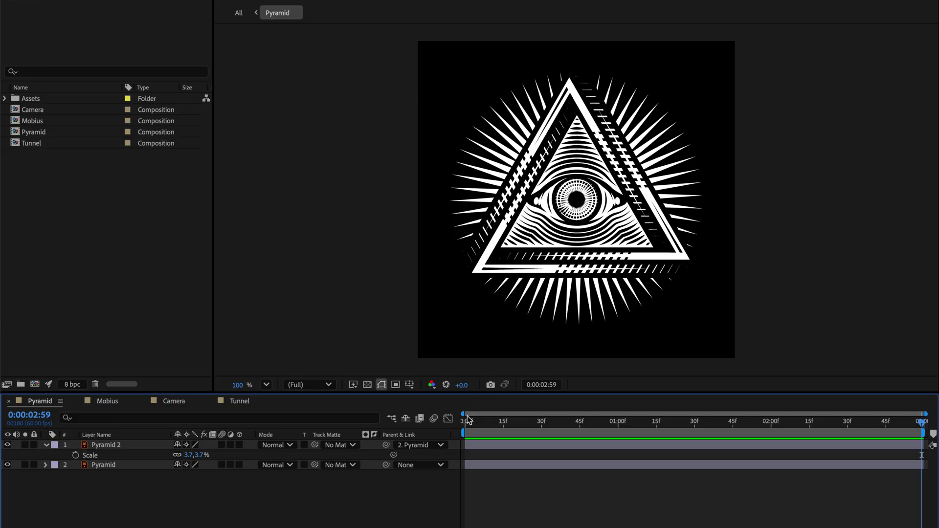
left_click(101, 447)
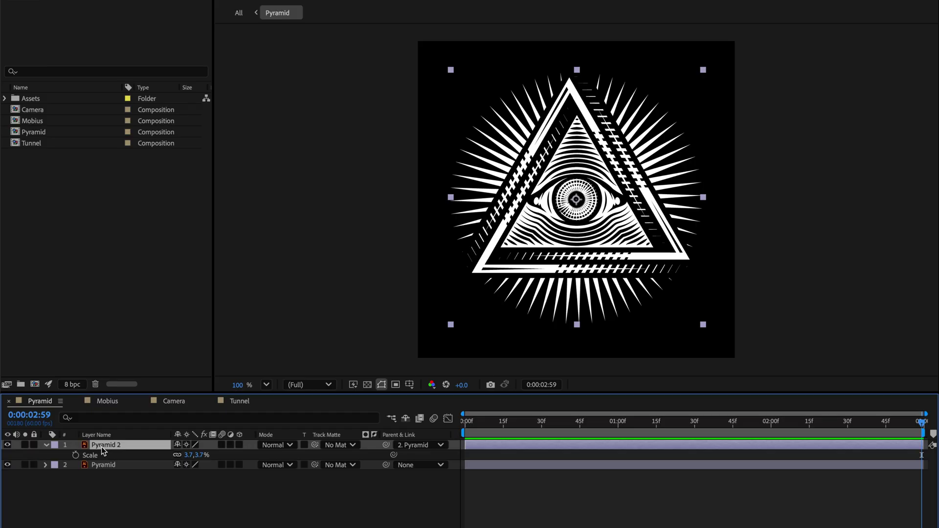
key("ctrl+d")
key("Home")
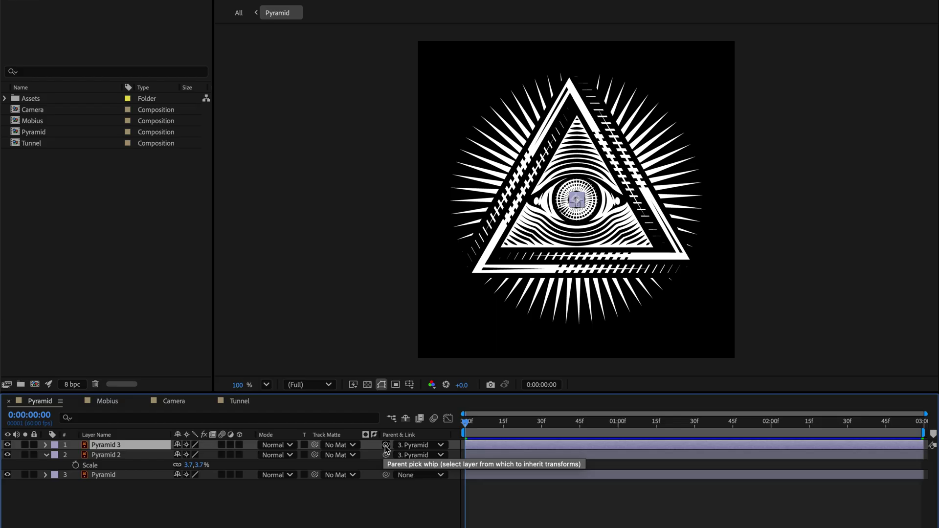
left_click(386, 445, "ctrl")
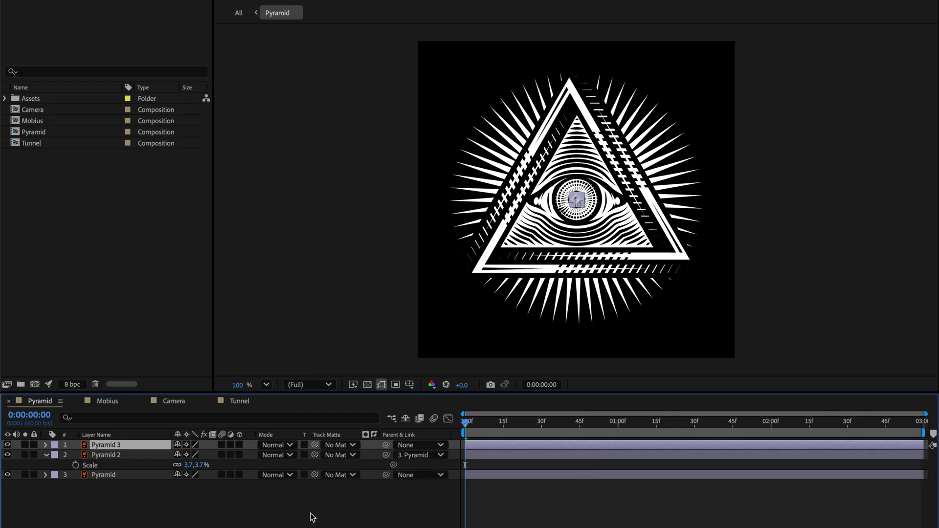
left_click_drag(889, 429, 925, 429)
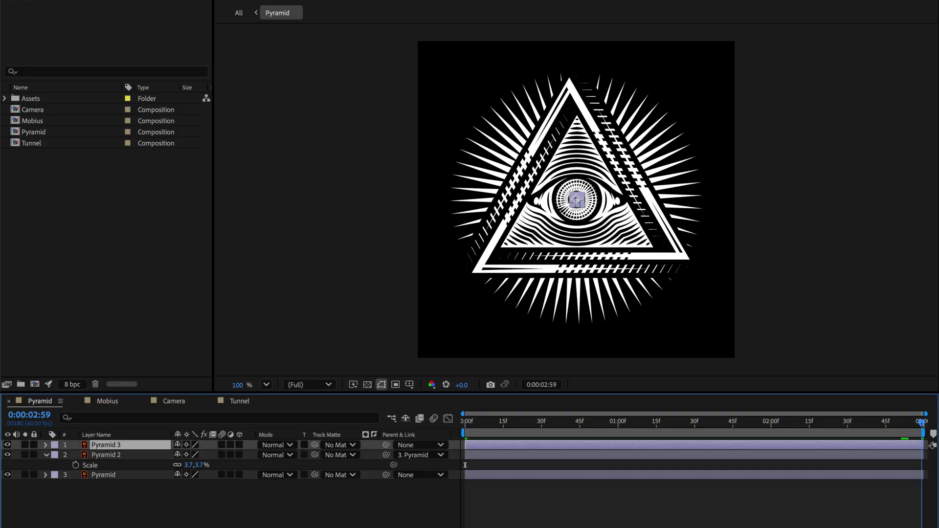
left_click_drag(386, 445, 365, 457)
key("grave")
key("shift+slash")
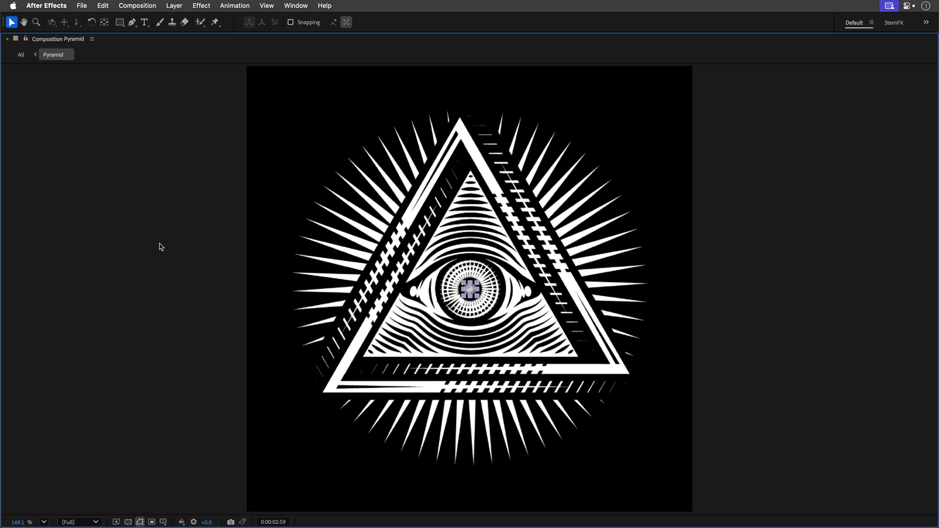
- Play the nested pyramid zoom loop full-window from the start, then restore the normal workspace
key("Home")
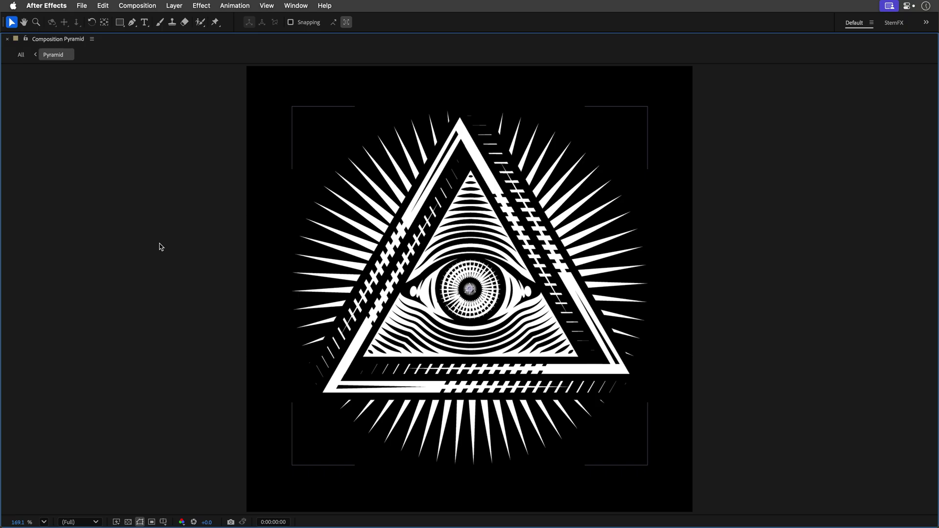
key("space")
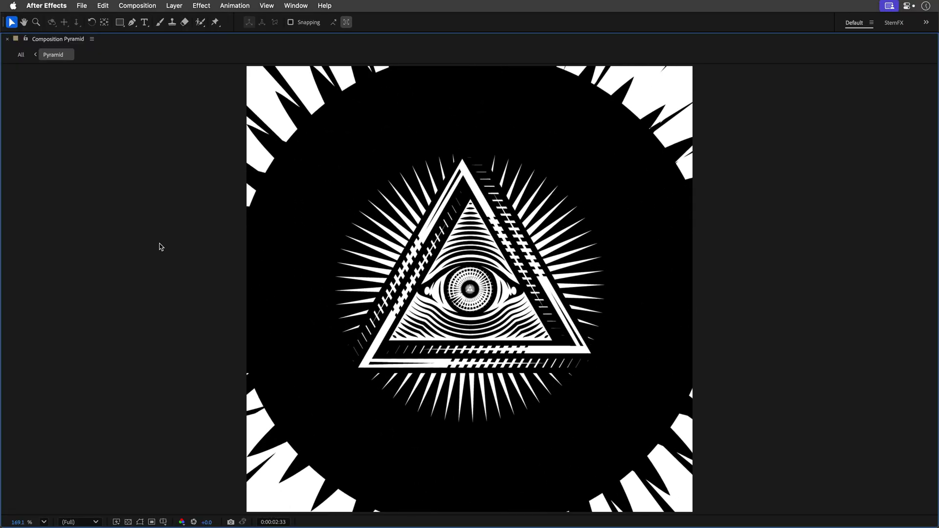
key("space")
key("grave")
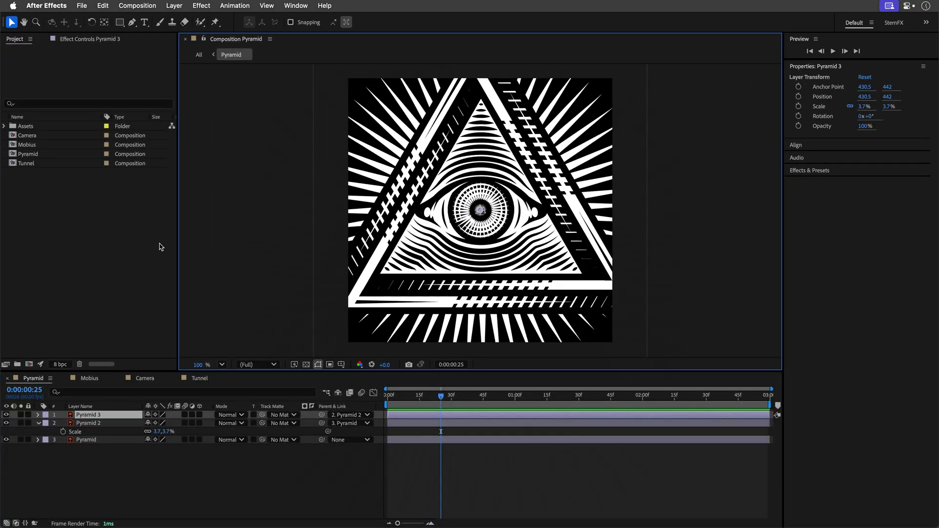
- In the Mobius comp, keyframe Mobius Escher's Scale from 100% to about 1604% at the end
left_click(88, 379)
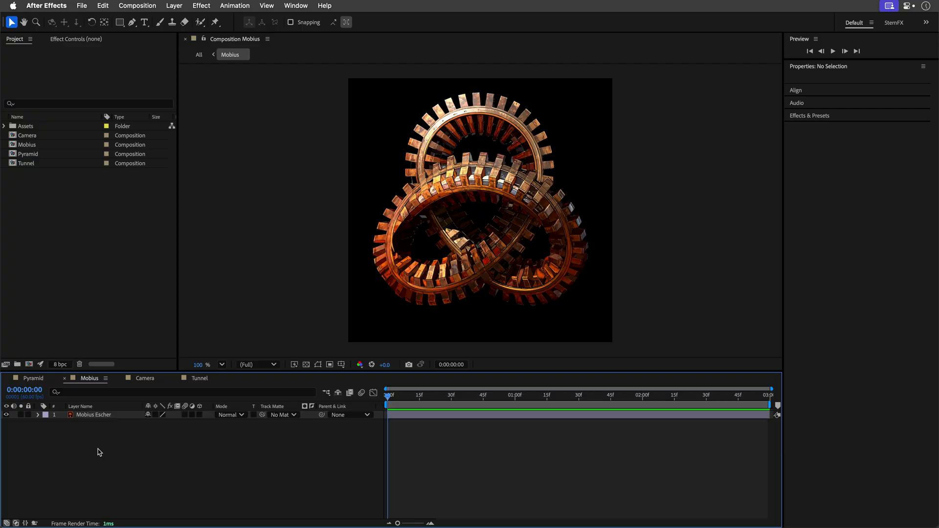
left_click(85, 416)
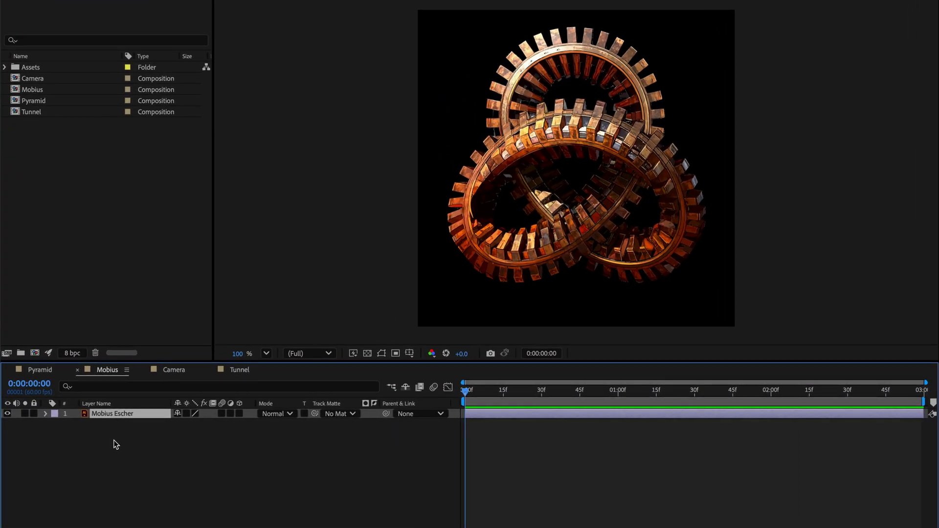
key("alt+shift+s")
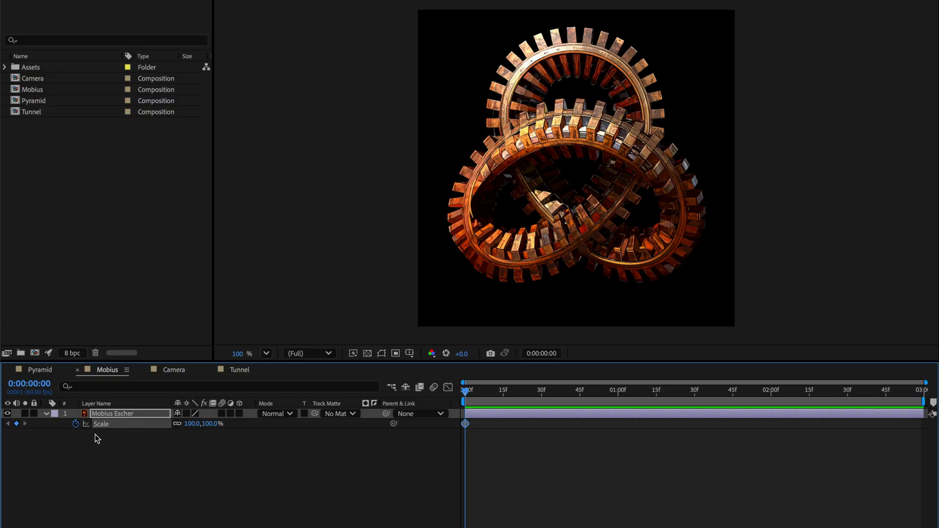
left_click(919, 399)
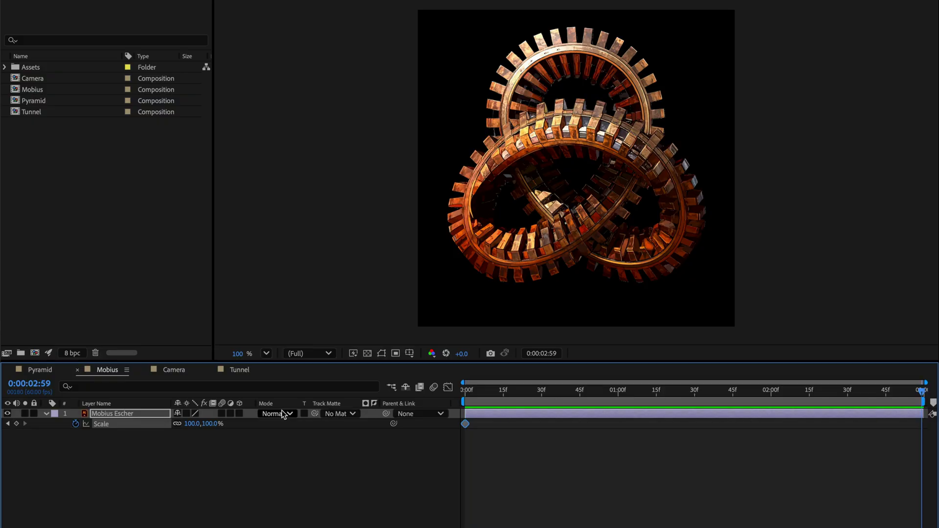
left_click_drag(214, 424, 405, 421)
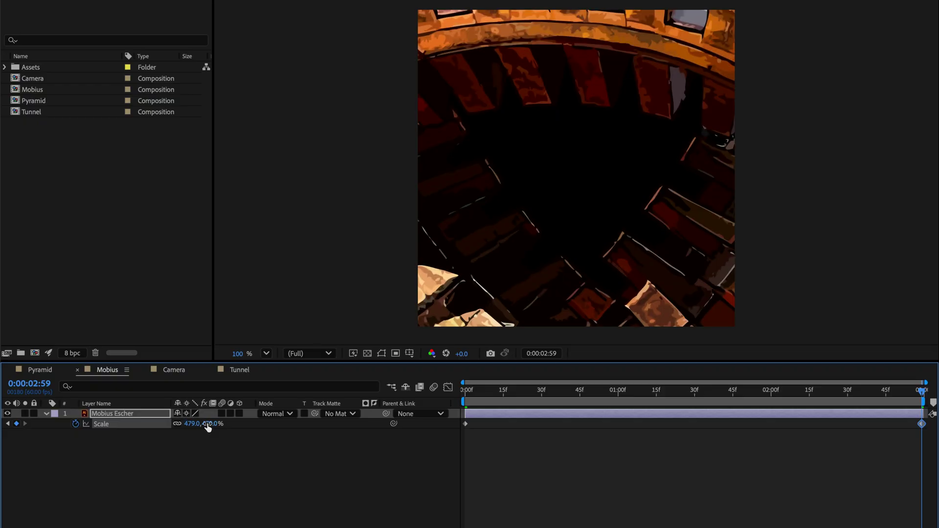
left_click_drag(207, 424, 876, 428)
- Apply Exponential Scale to both Mobius Escher Scale keyframes
left_click(464, 390)
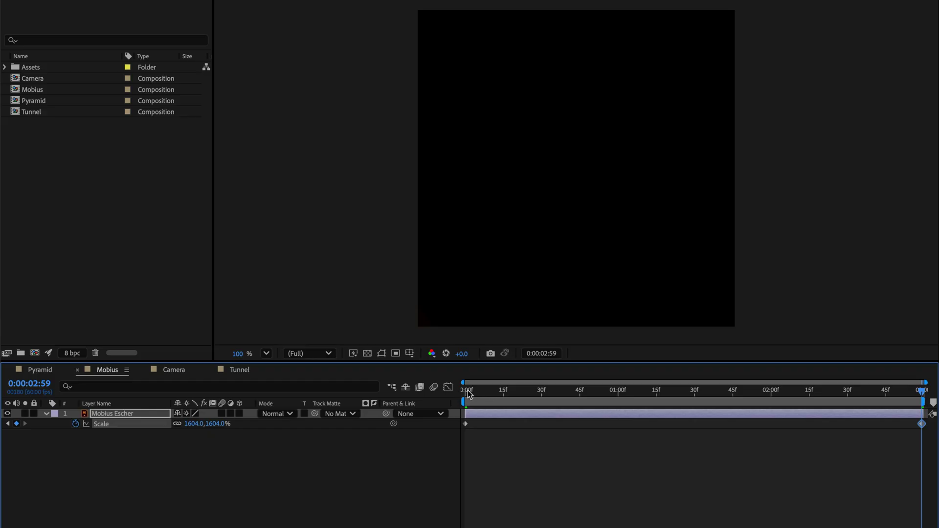
left_click(104, 425)
right_click(102, 424)
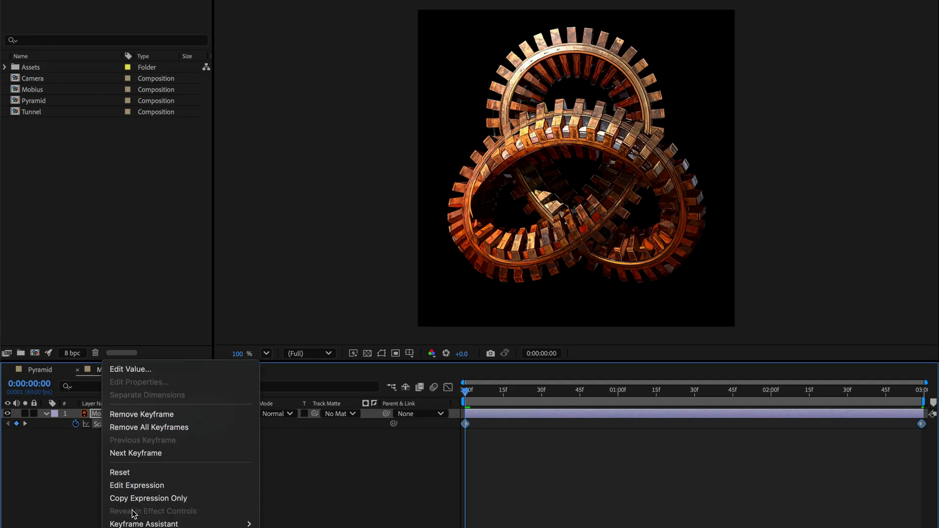
mouse_move(136, 524)
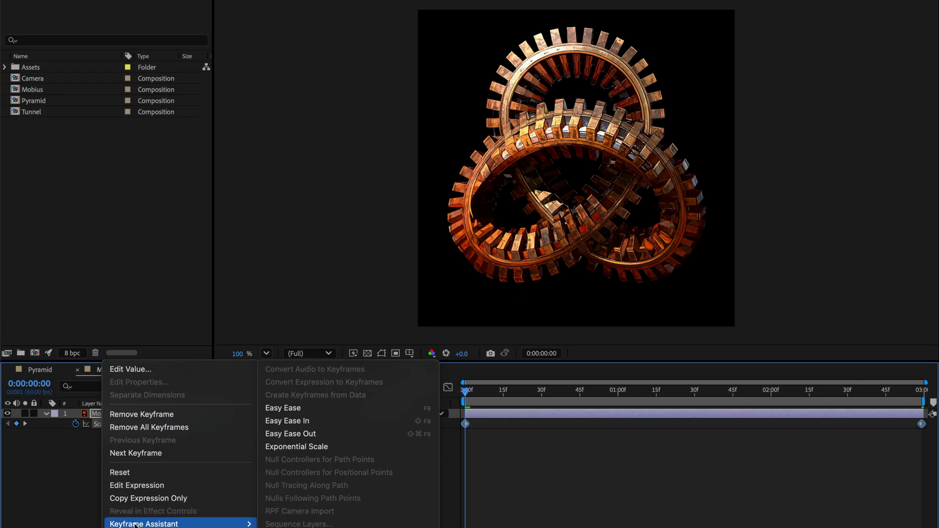
left_click(350, 448)
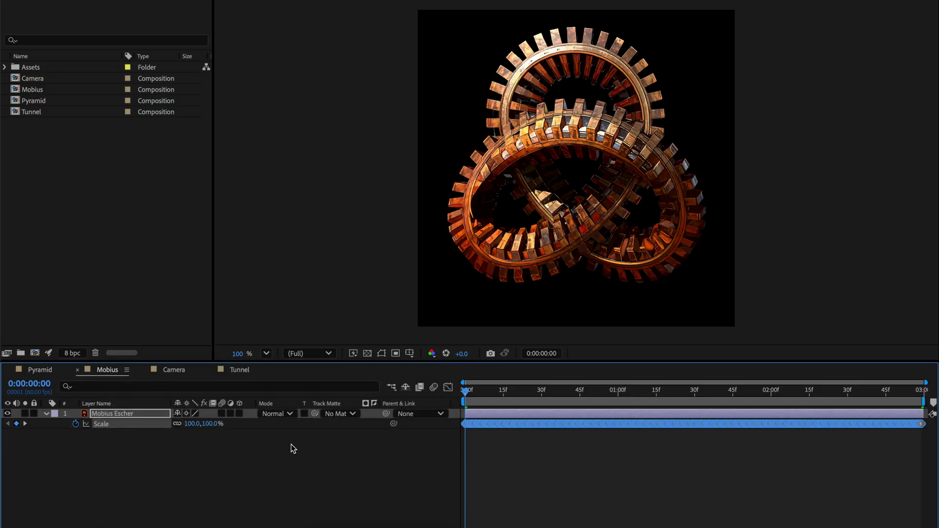
- Duplicate Mobius Escher as Mobius Escher 2 without scale animation, parented to Mobius Escher
key("ctrl+d")
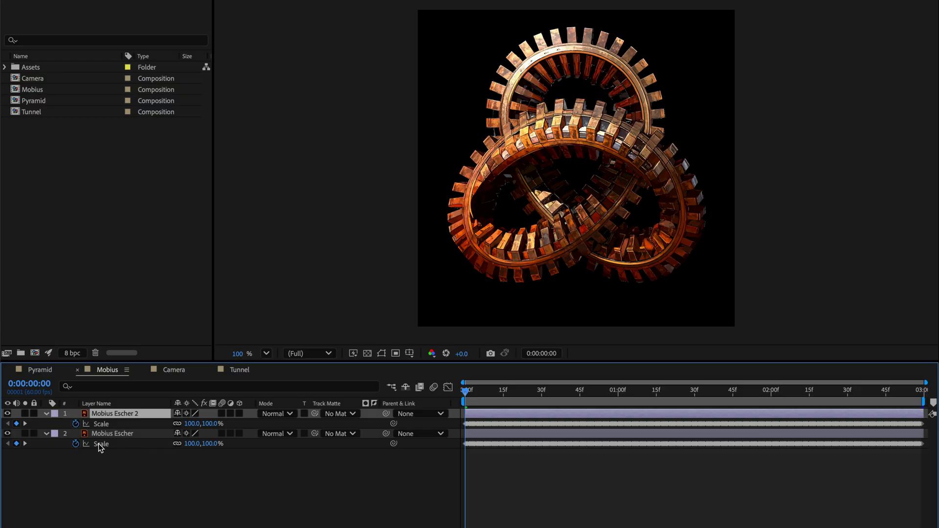
left_click(75, 424)
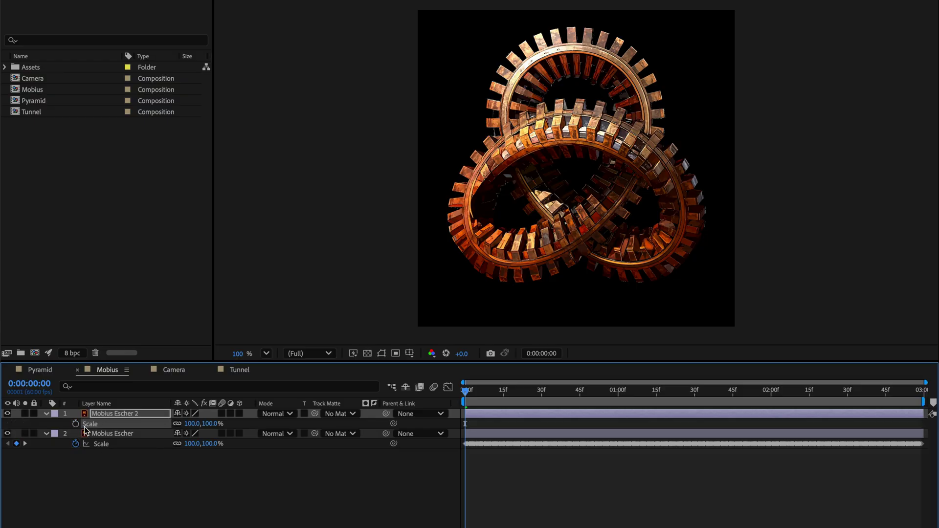
left_click(917, 394)
left_click_drag(386, 414, 372, 437)
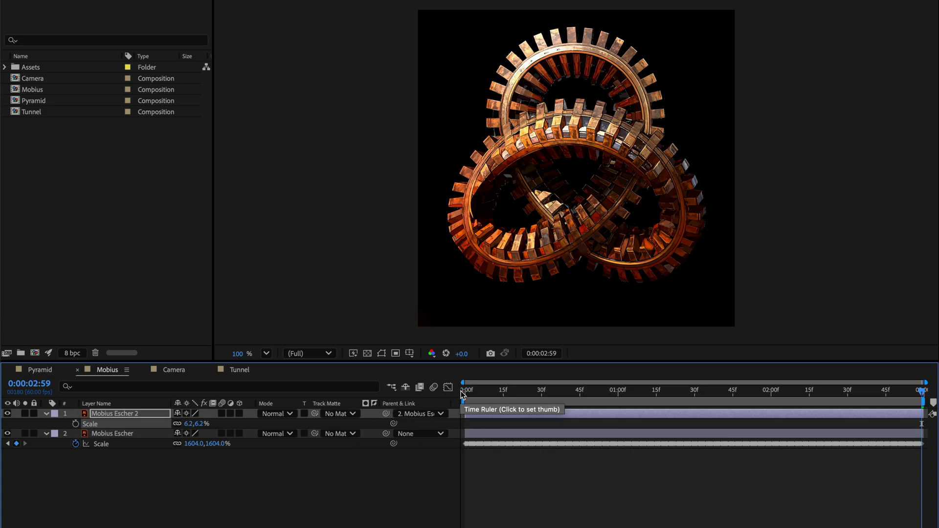
left_click(462, 391)
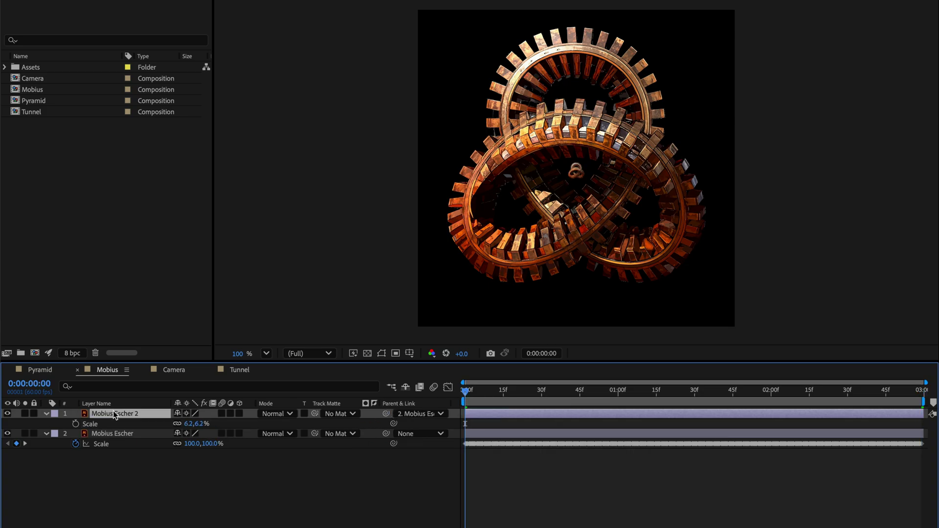
- Add Mobius Escher 3 parented to Mobius Escher 2, then preview the loop from the base layer
key("ctrl+d")
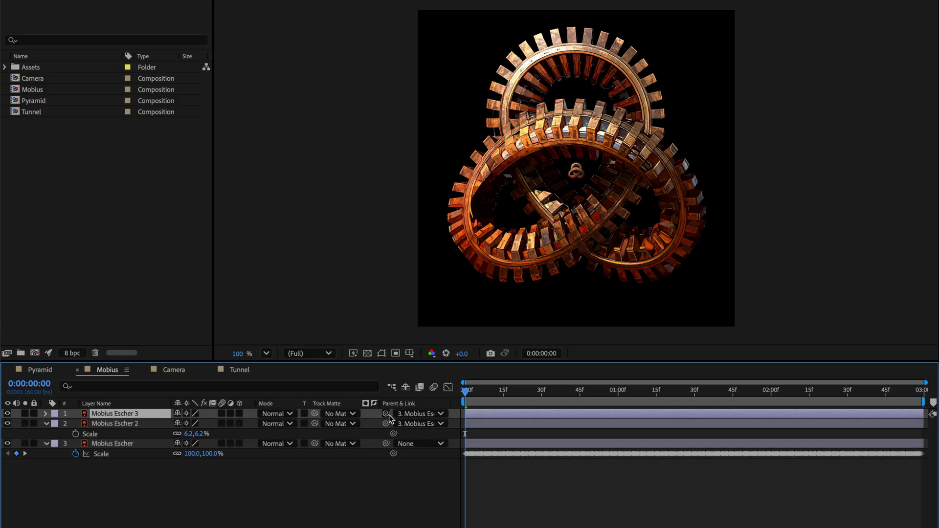
mouse_move(390, 418)
left_mouse_down()
mouse_move(392, 432)
mouse_move(386, 416)
left_mouse_up()
left_click(921, 393)
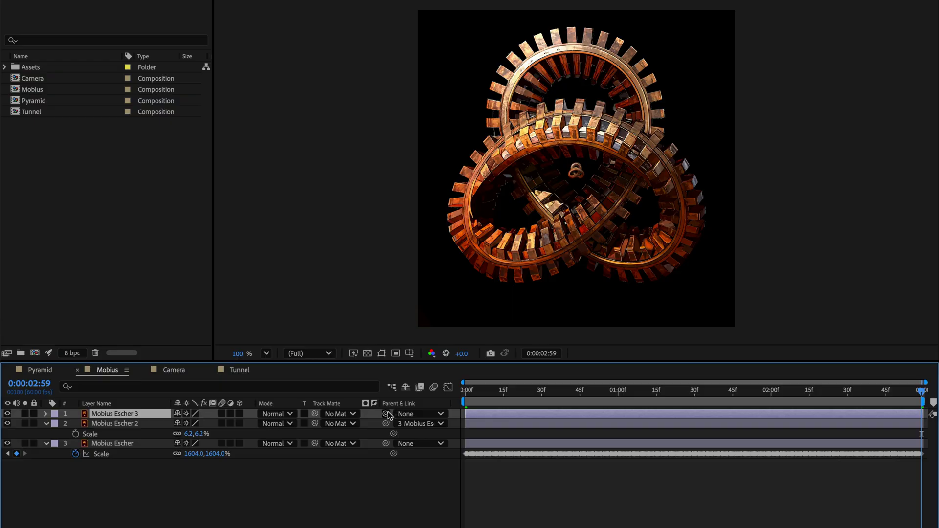
left_click_drag(389, 416, 364, 426)
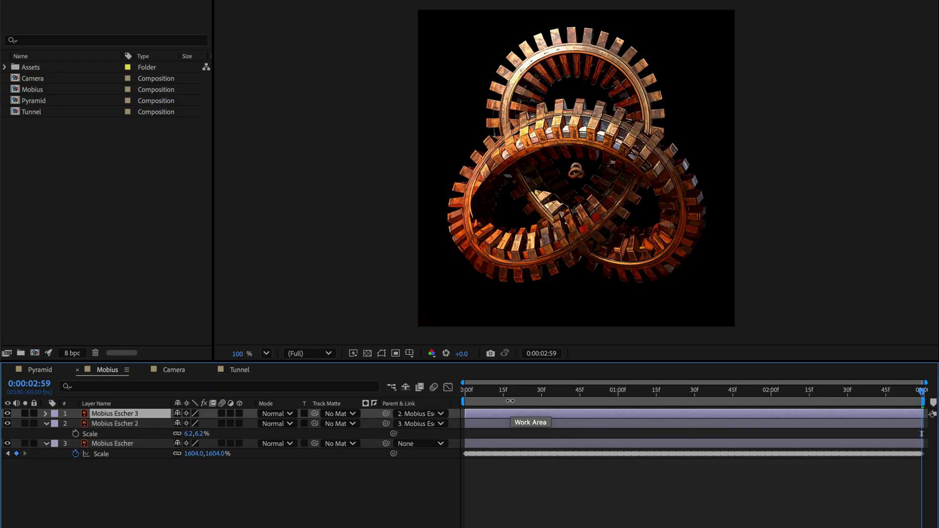
left_click(460, 390)
left_click(112, 444)
key("space")
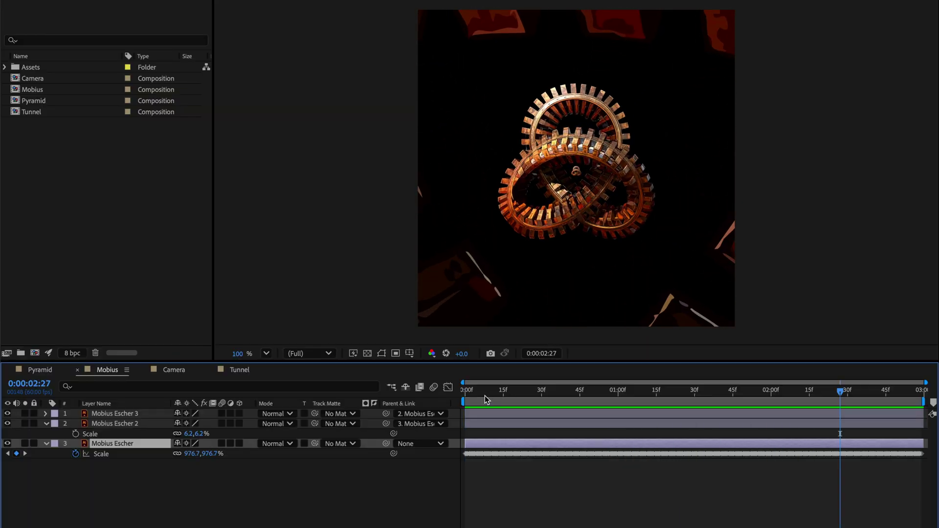
- Keyframe Mobius Escher's Rotation from 0 at the start to 1 full revolution at the last frame
key("space")
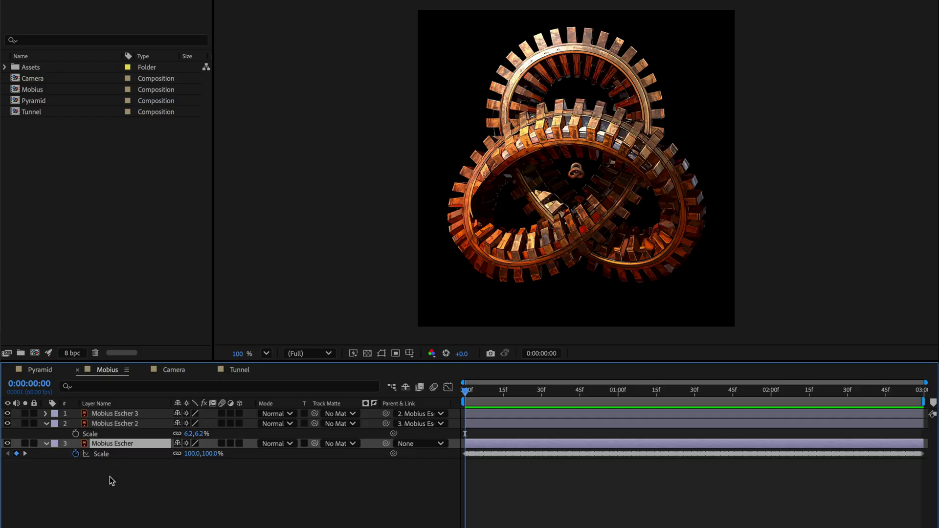
key("alt+shift+r")
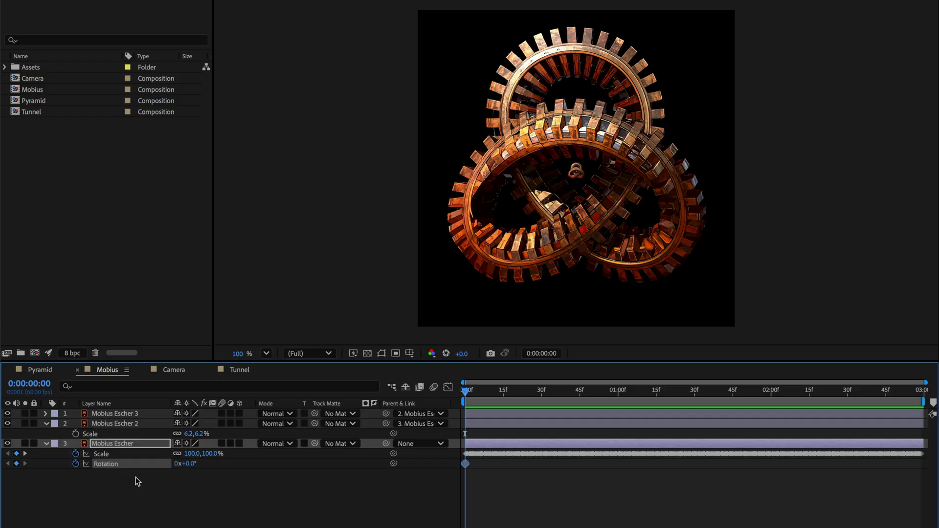
left_click(922, 391)
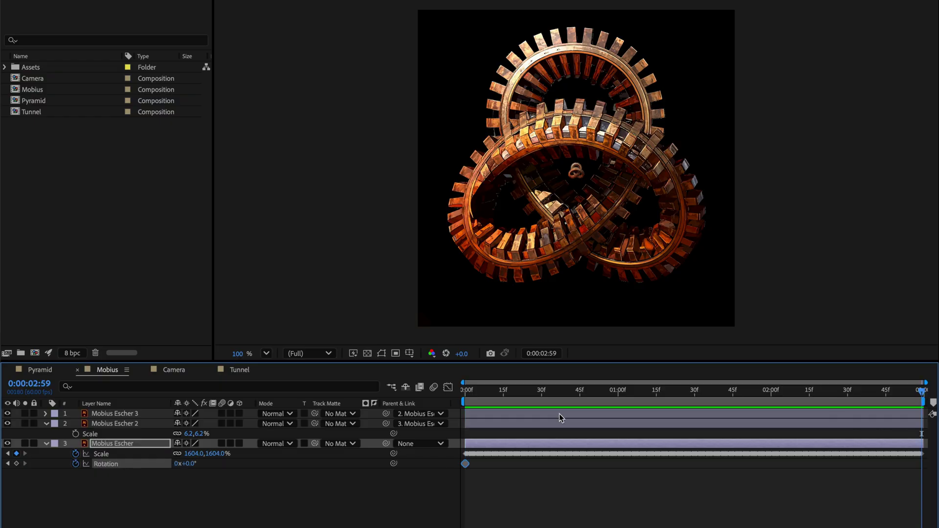
left_click(175, 464)
type("1")
key("Return")
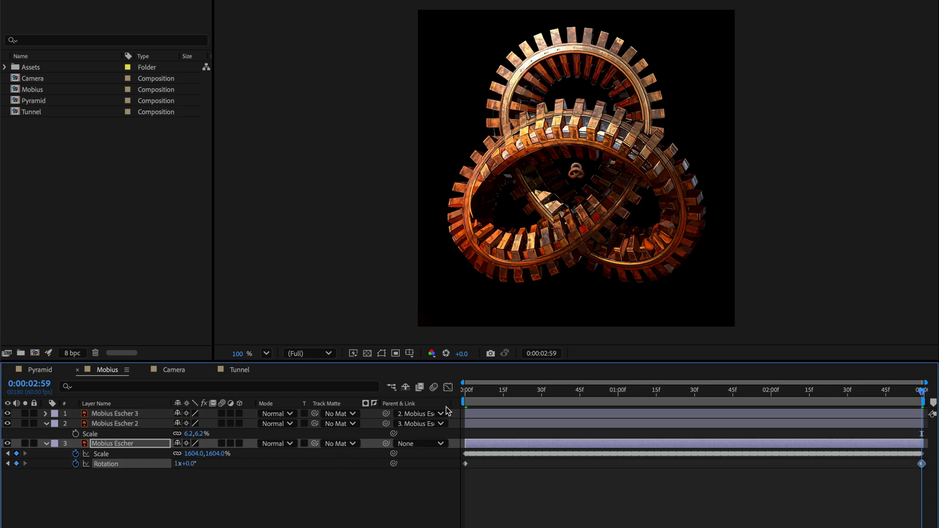
left_click(469, 391)
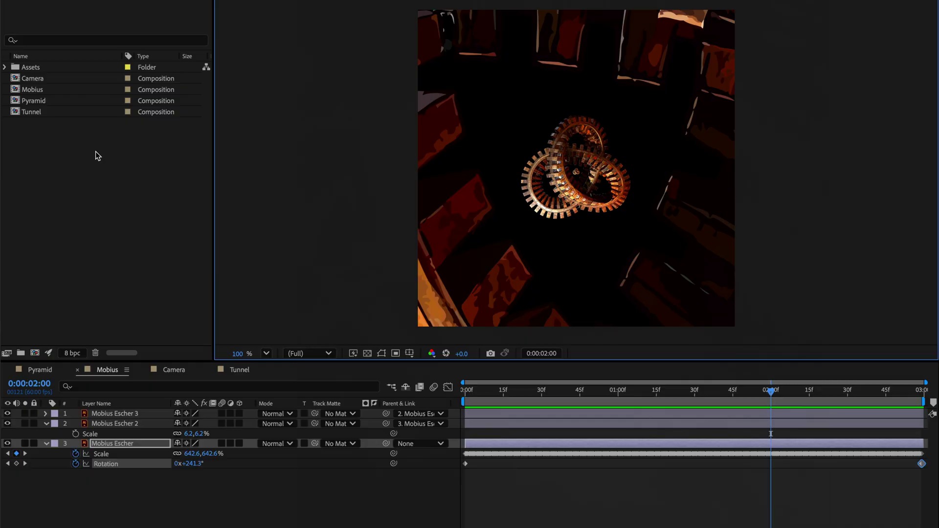
- Duplicate Mobius Escher 3 into Mobius Escher 4, clear its parent, and parent it to Mobius Escher 3
left_click(46, 424)
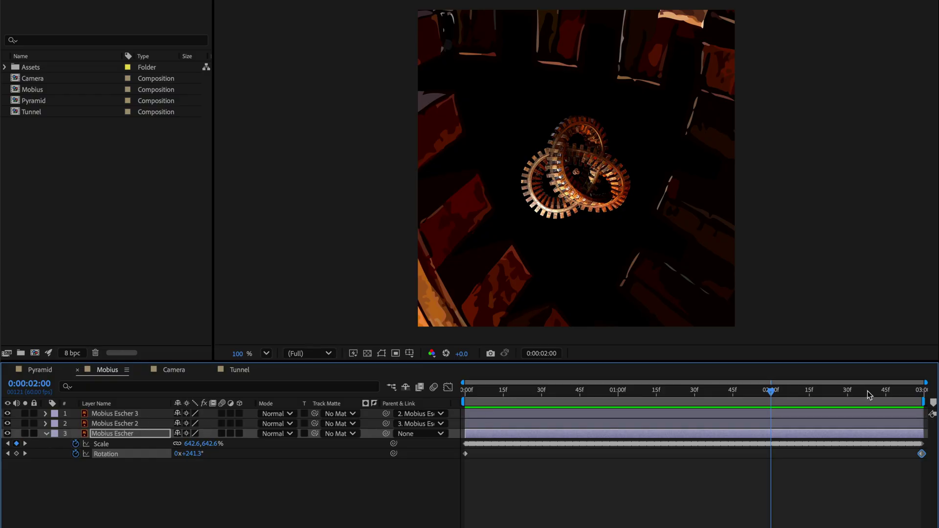
left_click_drag(870, 394, 922, 392)
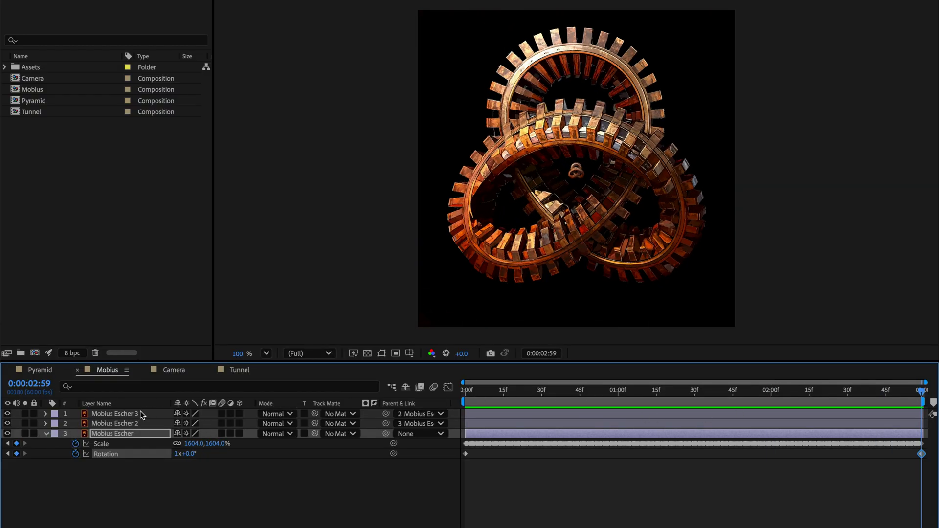
left_click(110, 415)
key("ctrl+d")
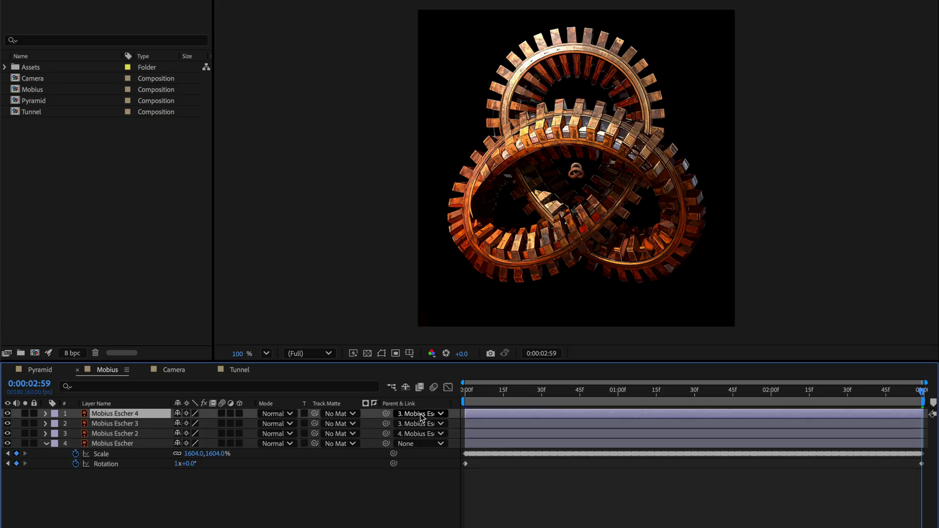
key("Home")
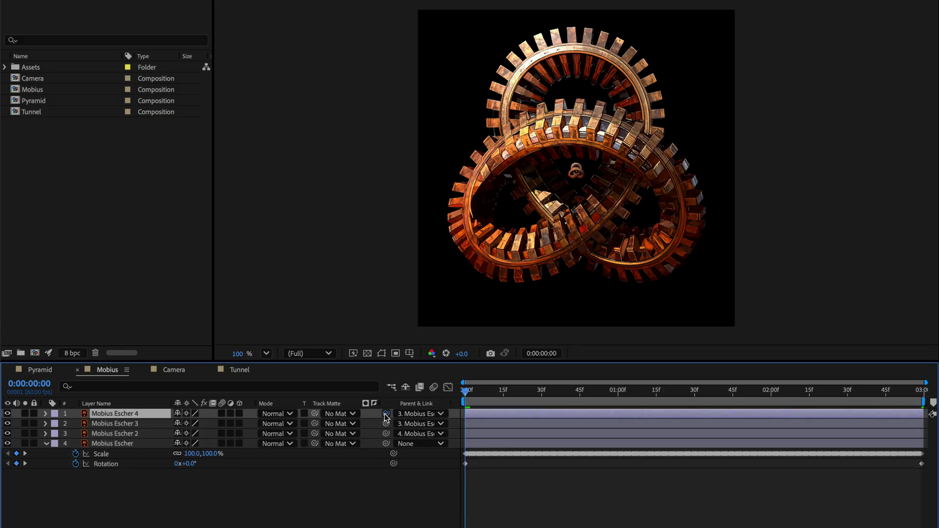
left_click(386, 414, "ctrl")
key("End")
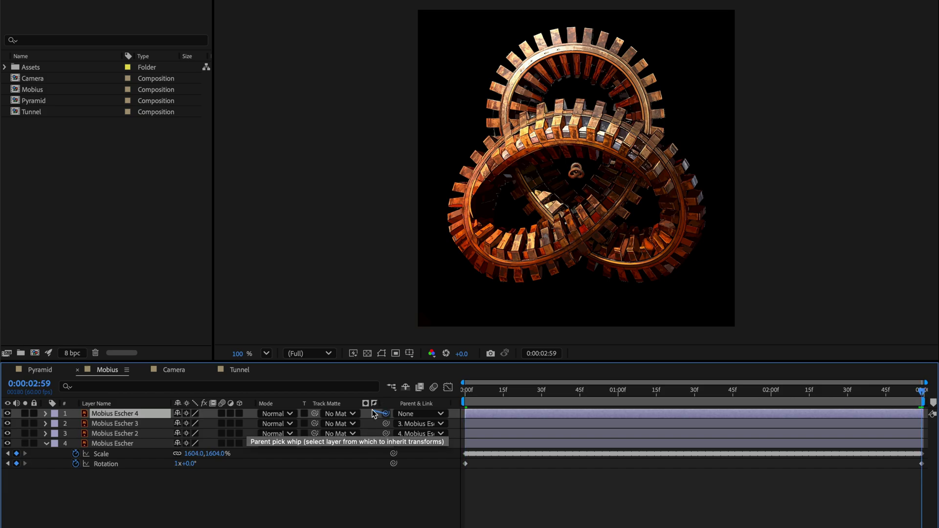
left_click_drag(386, 414, 330, 425)
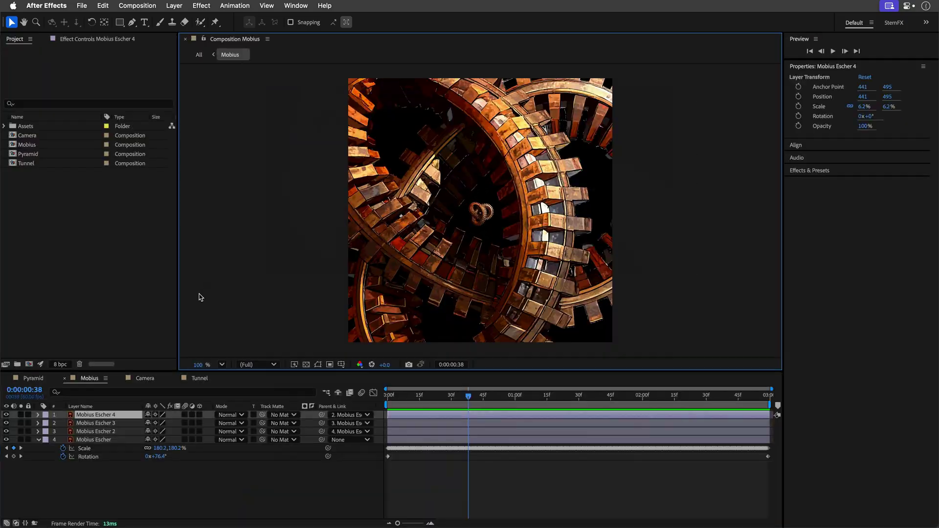
- Open the Camera comp full-window and play its looping zoom into the lens
left_click(145, 379)
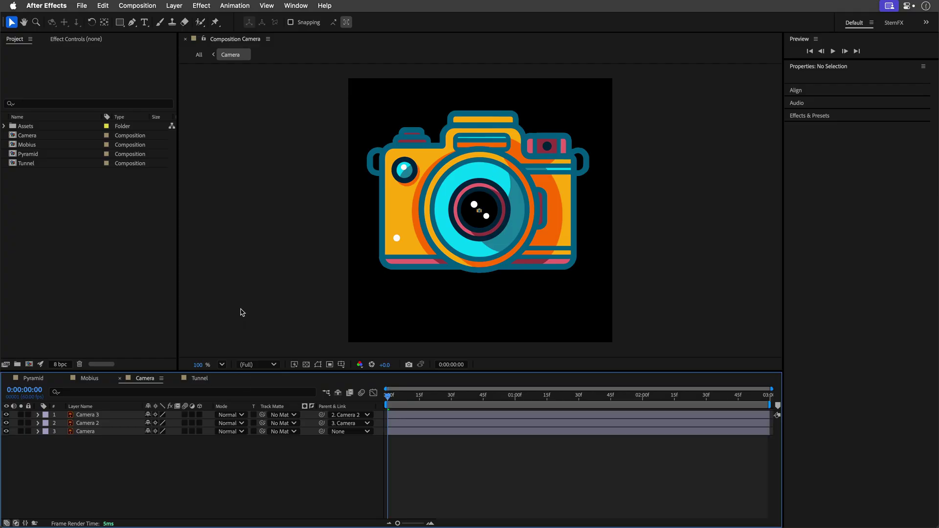
key("grave")
key("space")
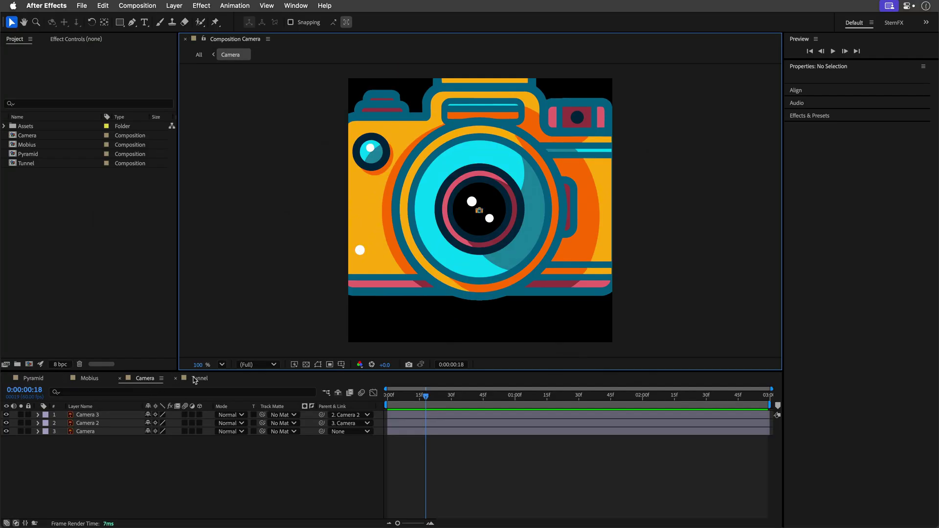
- From the Tunnel composition, open the Tunnel of Love precomp and show its transparency grid
left_click(198, 379)
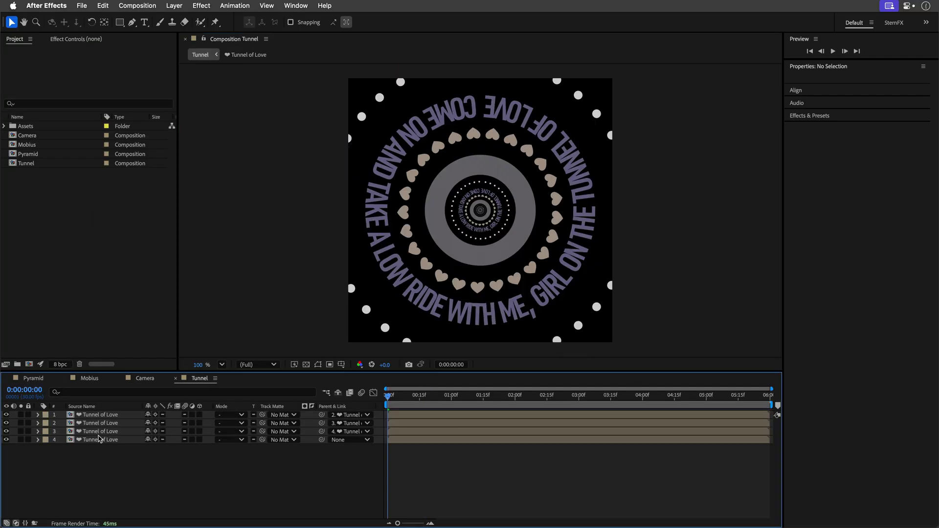
double_click(95, 441)
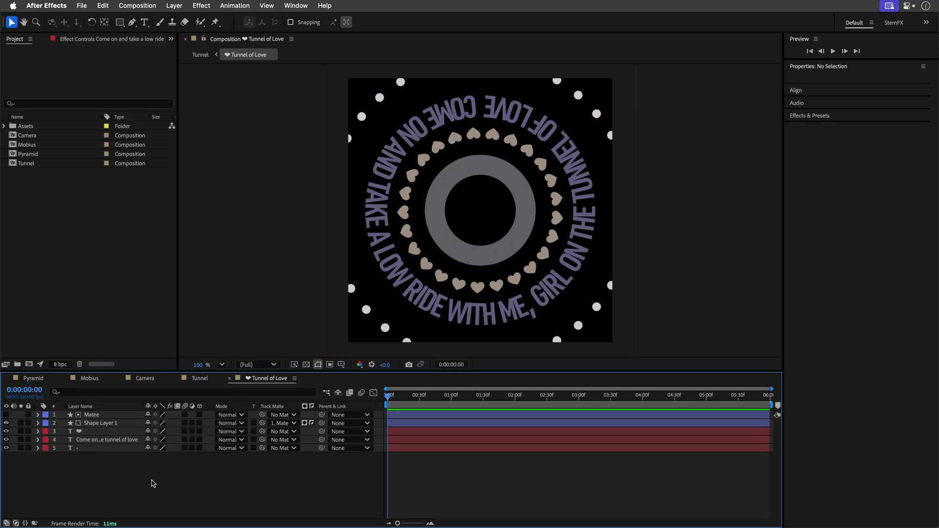
left_click(306, 365)
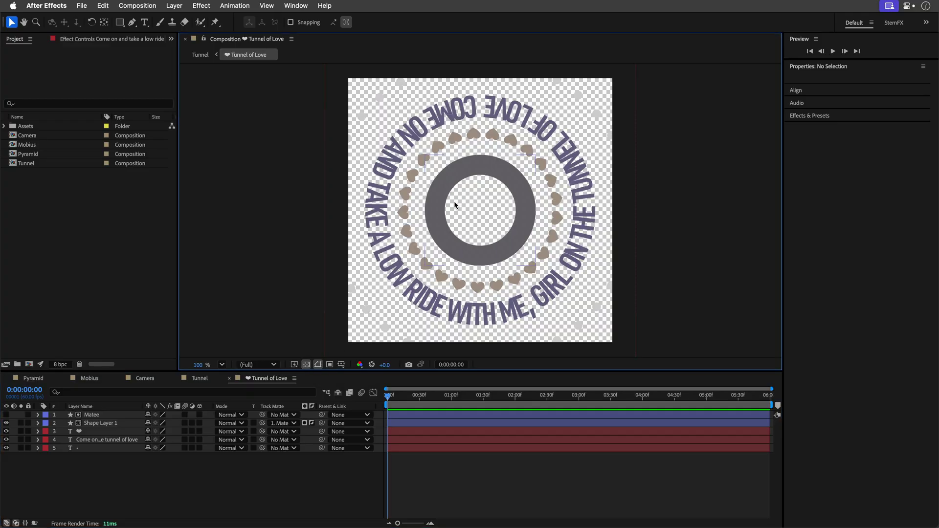
- Restore the black background, inspect layer 5's text, and return to the Tunnel composition
left_click(306, 364)
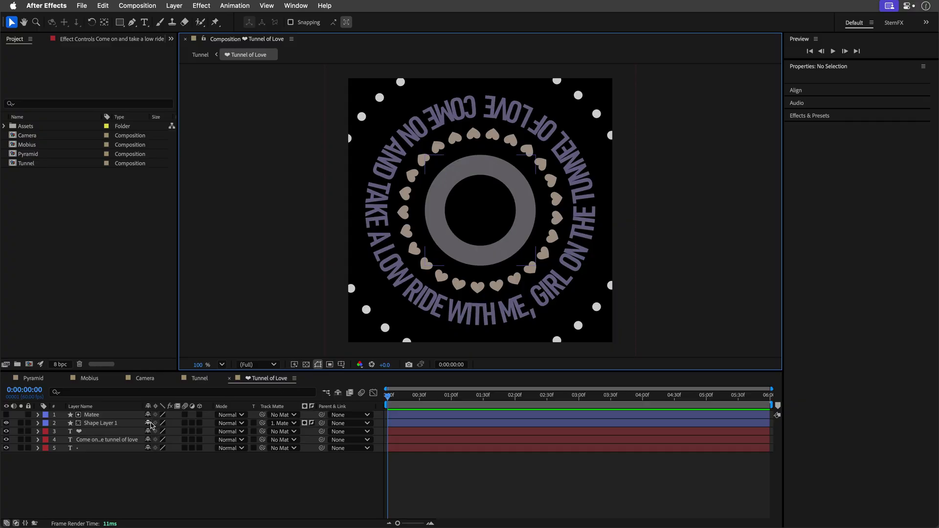
left_click(86, 450)
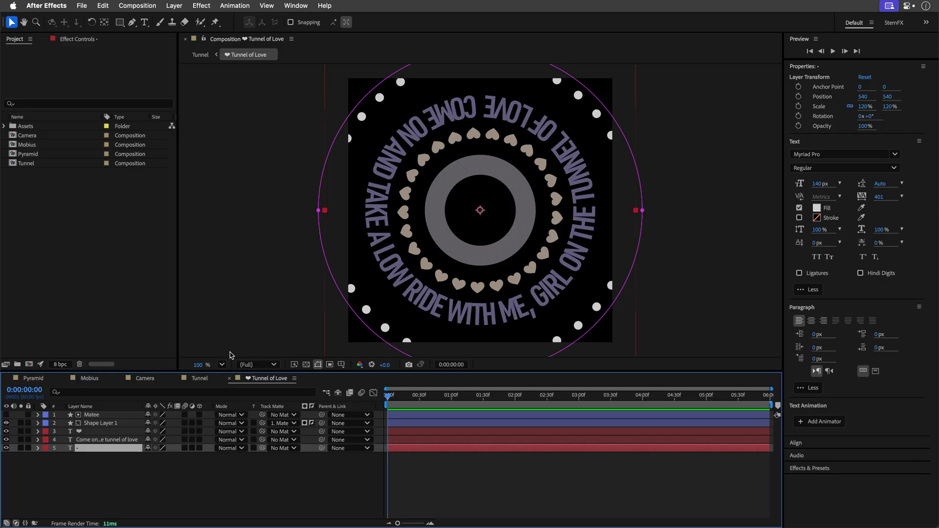
left_click(200, 54)
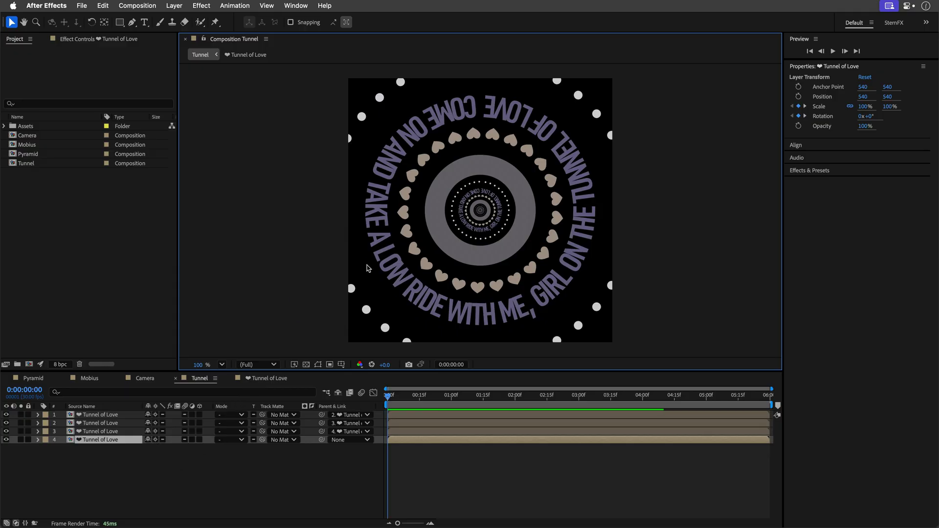
- Maximize the Composition panel and play the looping Tunnel of Love text-tunnel zoom
key("grave")
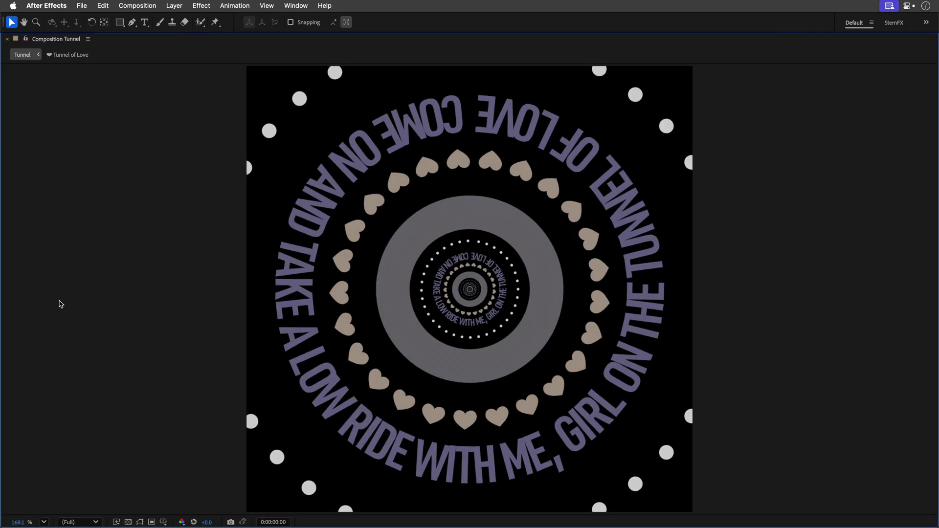
key("space")
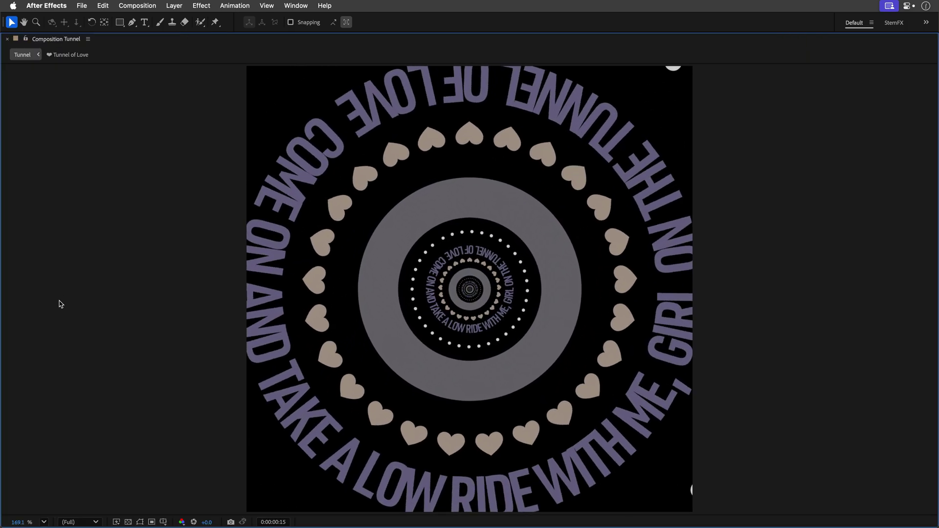